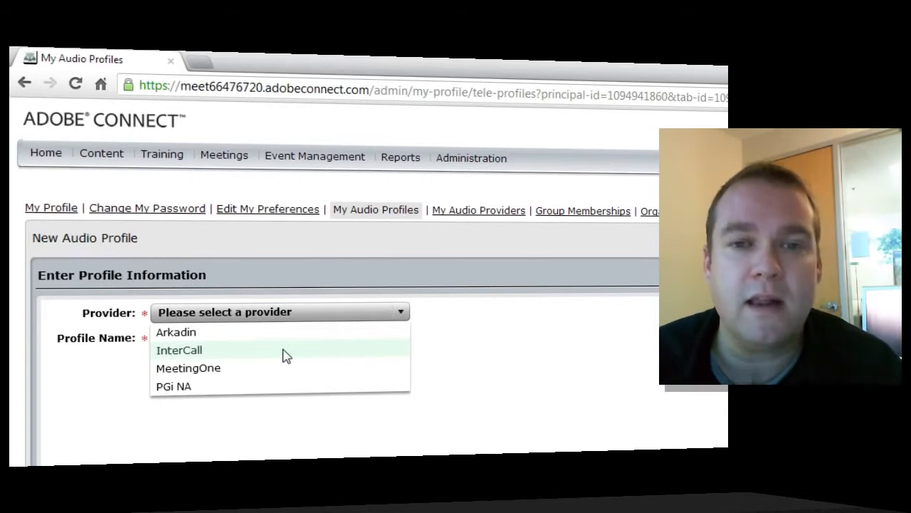
# Dismiss the Provider dropdown and go to the empty My Audio Providers page.
pyautogui.click(624, 290)
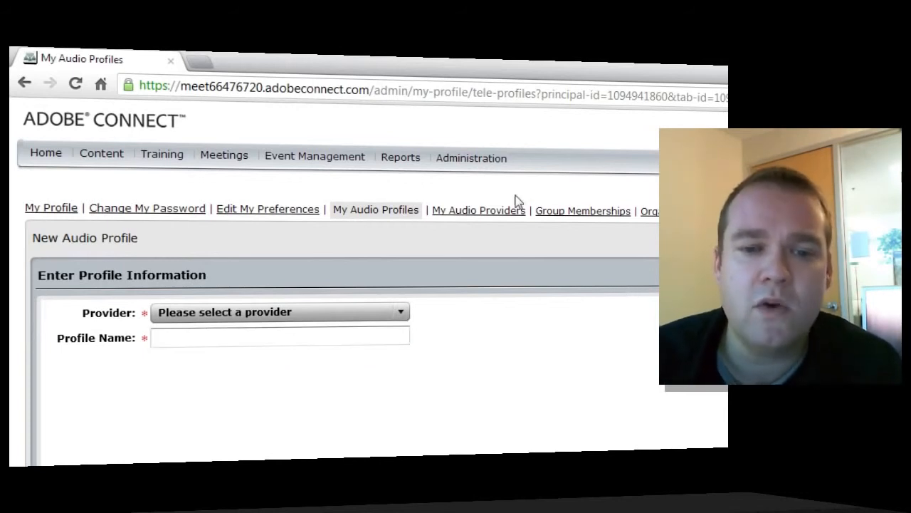
pyautogui.click(498, 216)
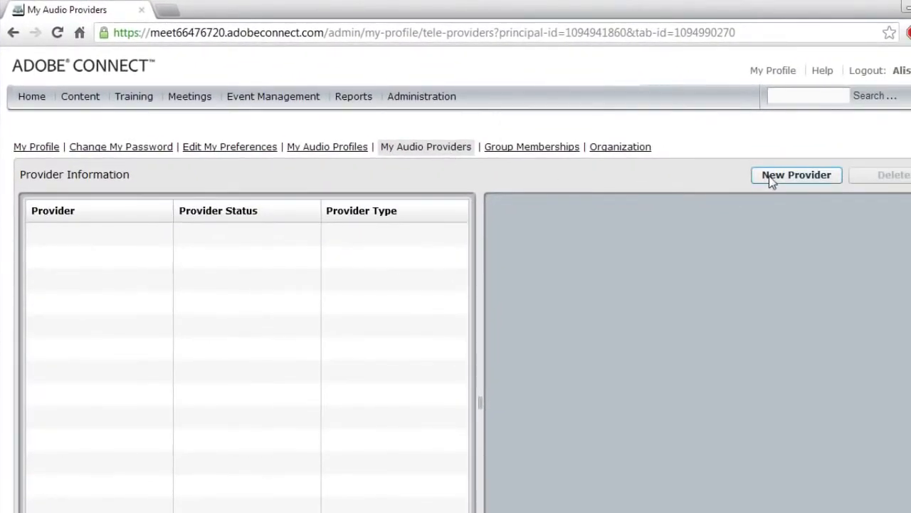
# Start a new audio provider named 'My Audio Provider'.
pyautogui.click(772, 178)
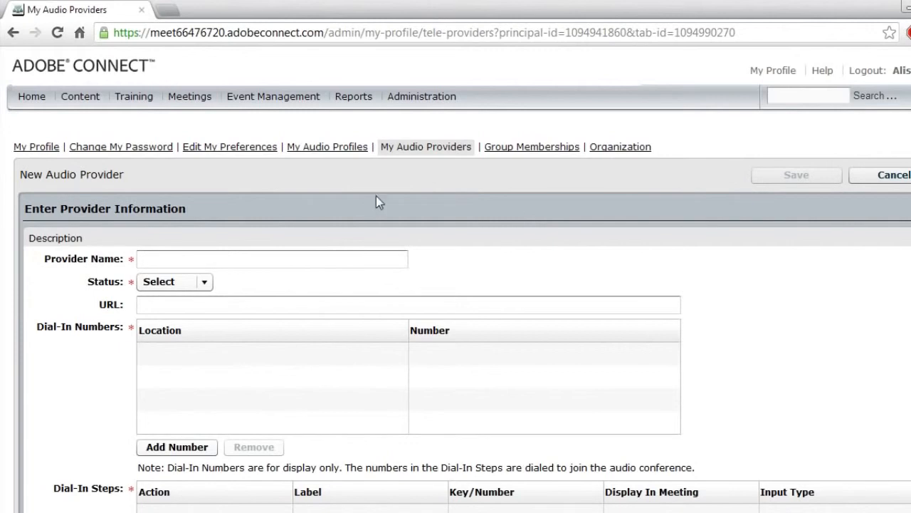
pyautogui.click(328, 260)
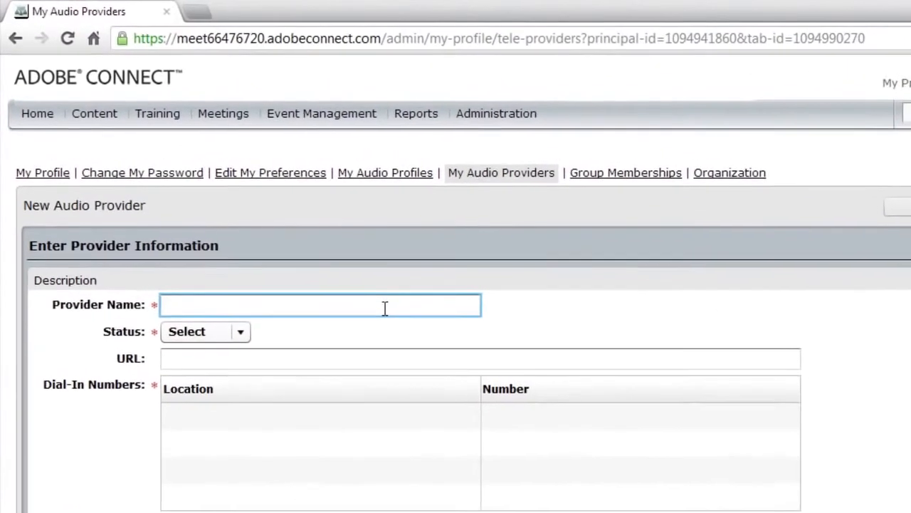
pyautogui.write('My Po')
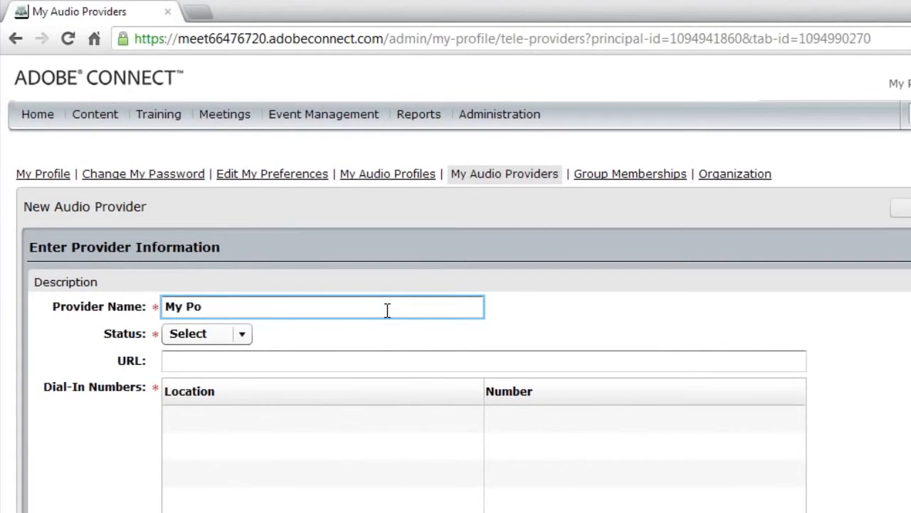
pyautogui.press('BackSpace')
pyautogui.press('BackSpace')
pyautogui.write('Audio Provide')
pyautogui.press('BackSpace')
pyautogui.write('ider')
pyautogui.press('Tab')
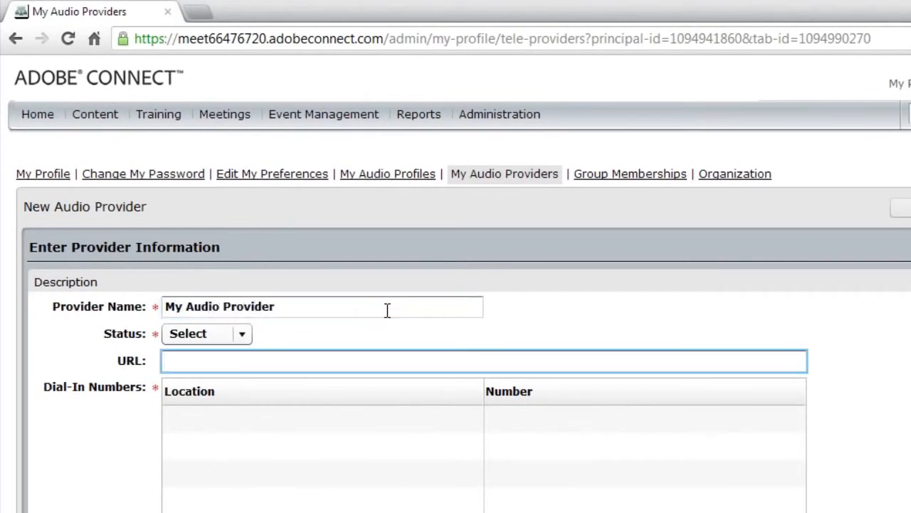
pyautogui.click(249, 334)
pyautogui.click(249, 360)
pyautogui.click(249, 365)
pyautogui.scroll(-1, 309, 373)
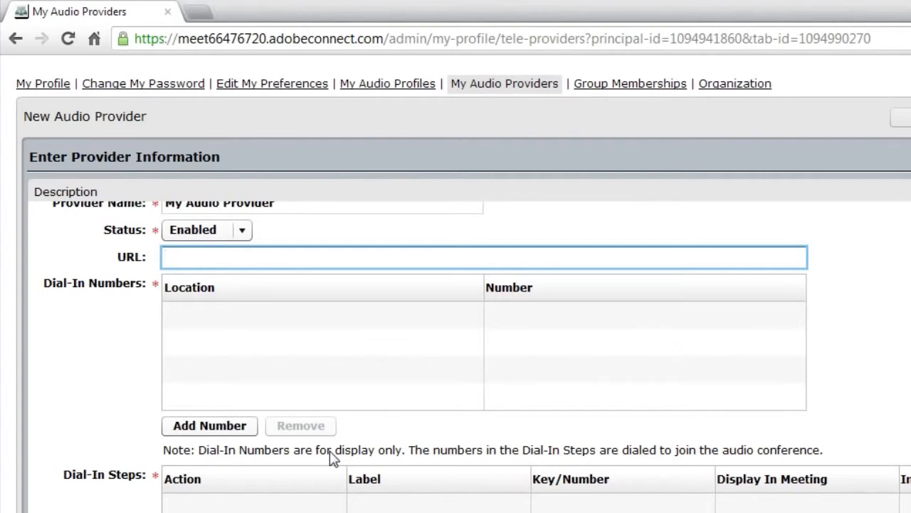
pyautogui.write('http://www.connectusers.com')
pyautogui.press('Tab')
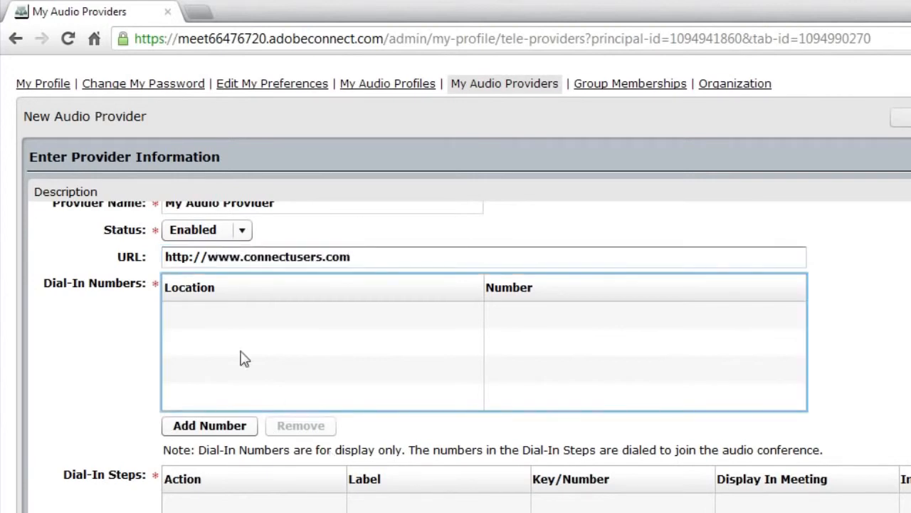
# Add a North America dial-in number row with the provider's toll-free number.
pyautogui.click(218, 420)
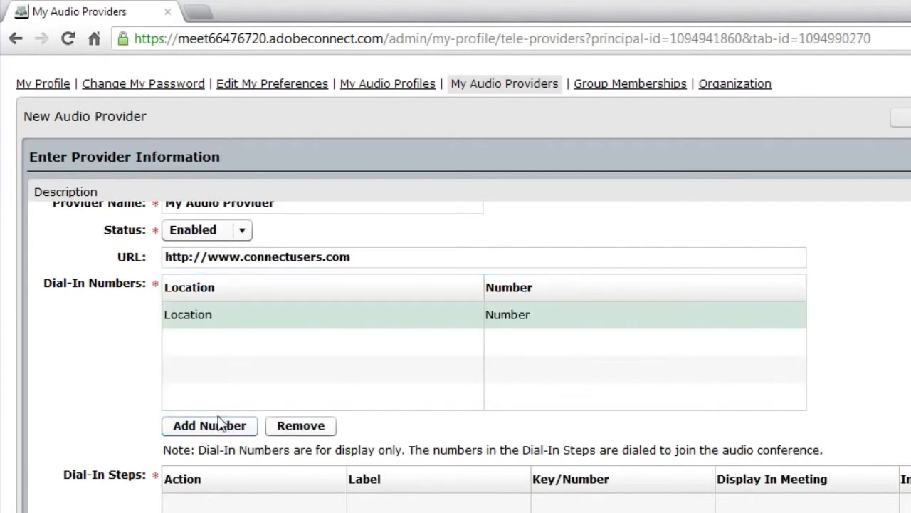
pyautogui.click(204, 319)
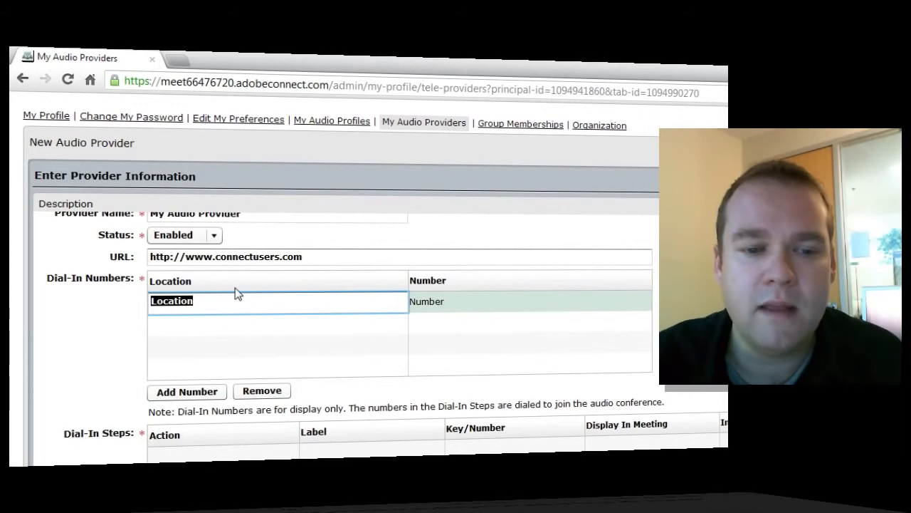
pyautogui.write('North A')
pyautogui.write('merica')
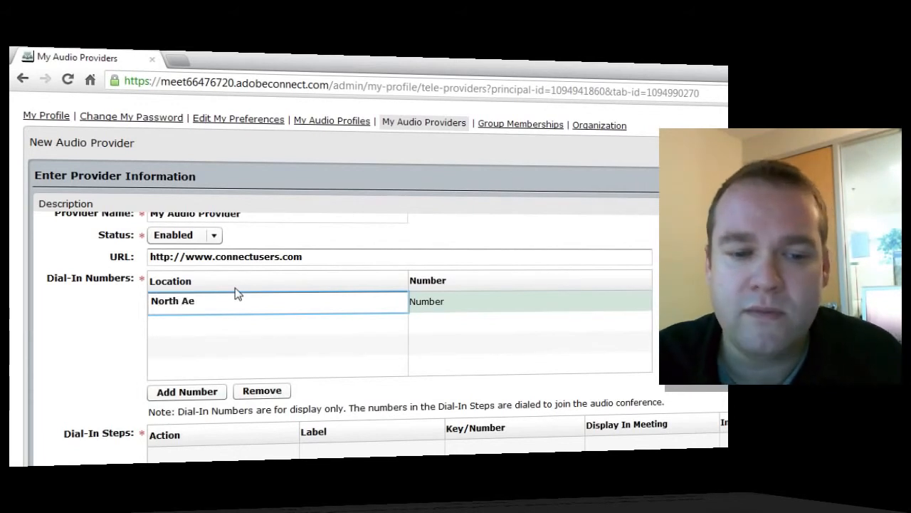
pyautogui.press('Tab')
pyautogui.write('1-800-')
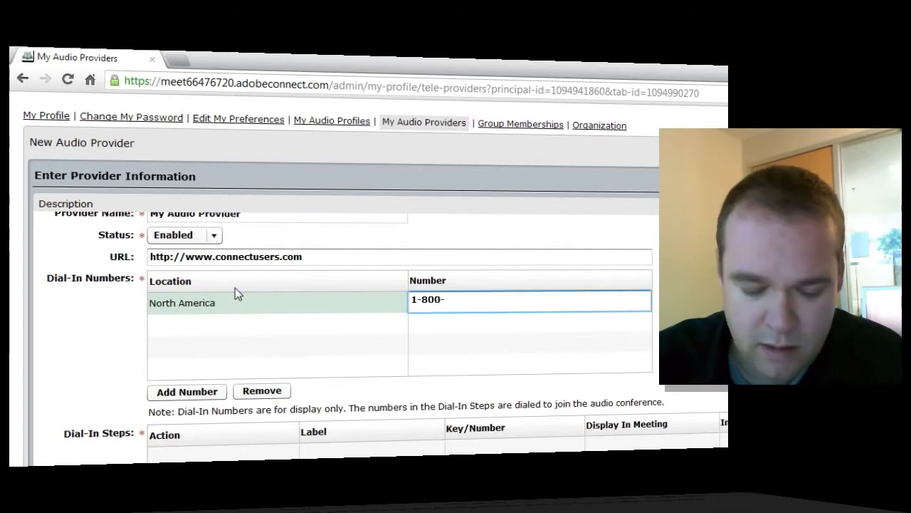
pyautogui.write('555-1234')
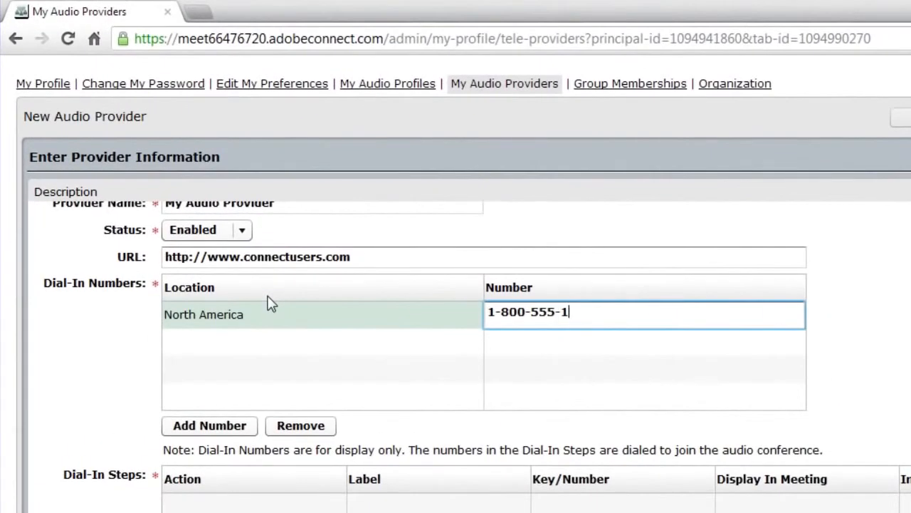
pyautogui.press('Tab')
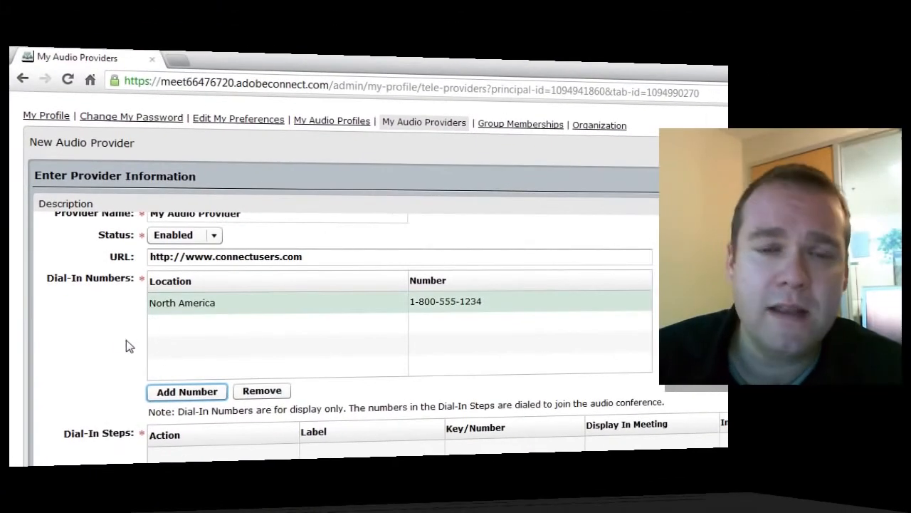
pyautogui.scroll(-3, 84, 361)
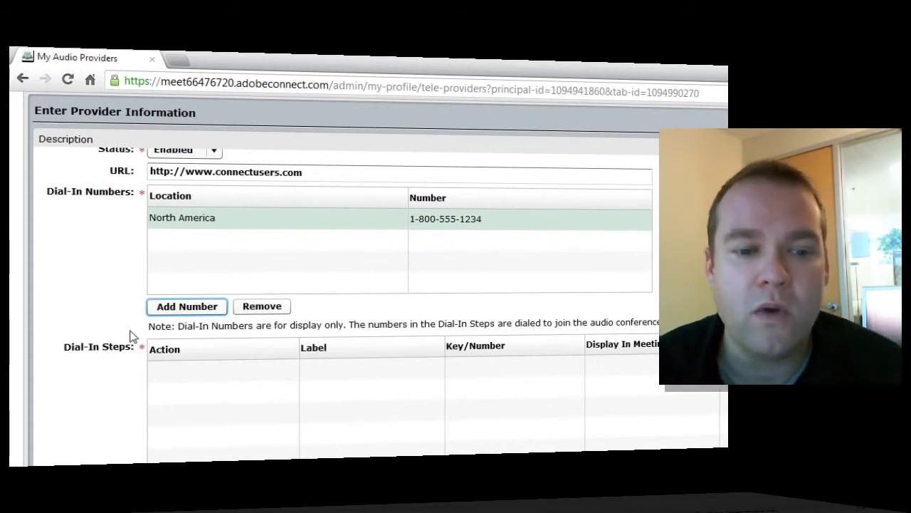
pyautogui.scroll(-1, 160, 392)
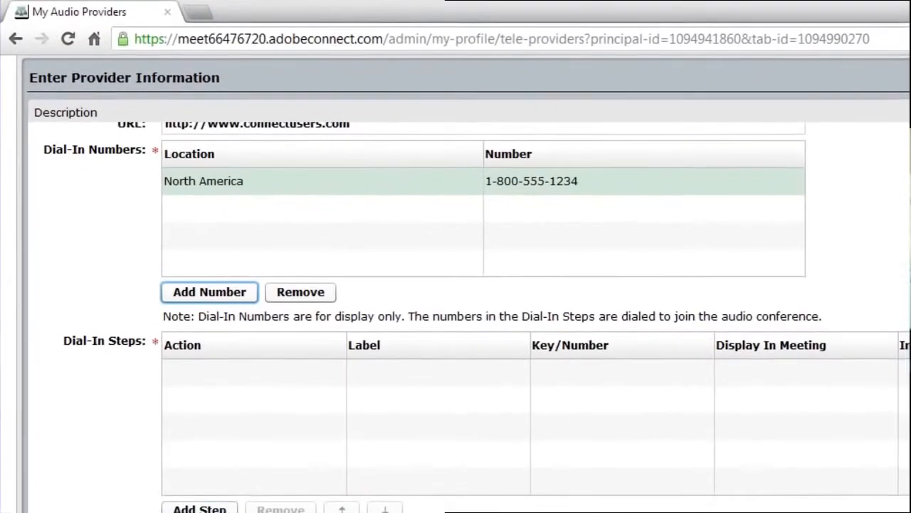
# Add a dial-in step labelled 'Conference Number' that dials the North America toll-free number.
pyautogui.click(187, 477)
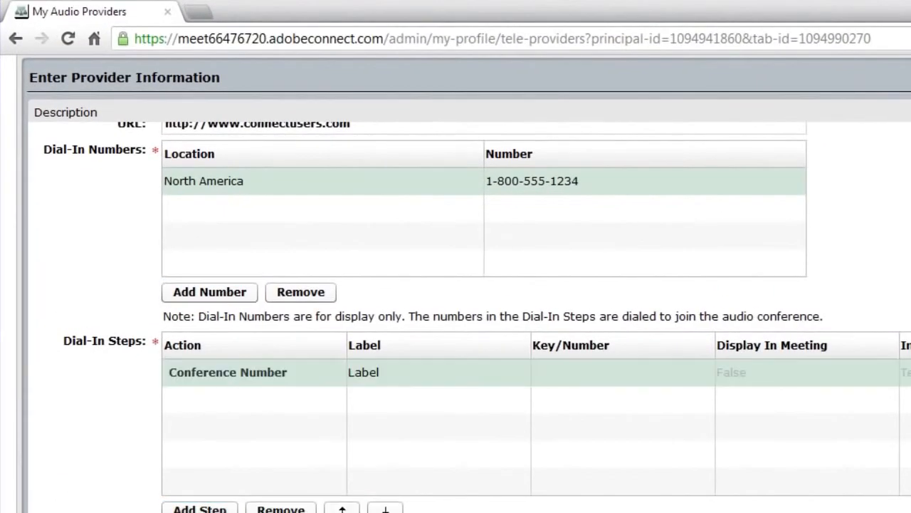
pyautogui.click(392, 373)
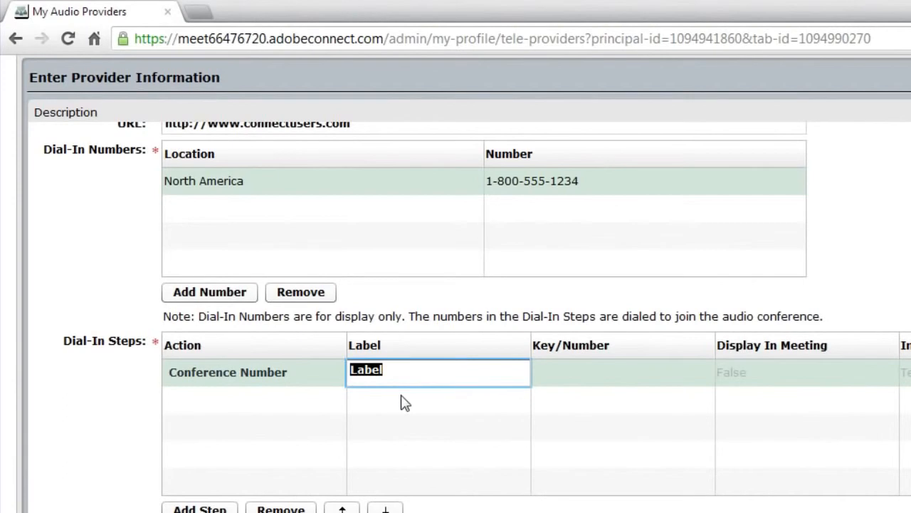
pyautogui.write('Conference')
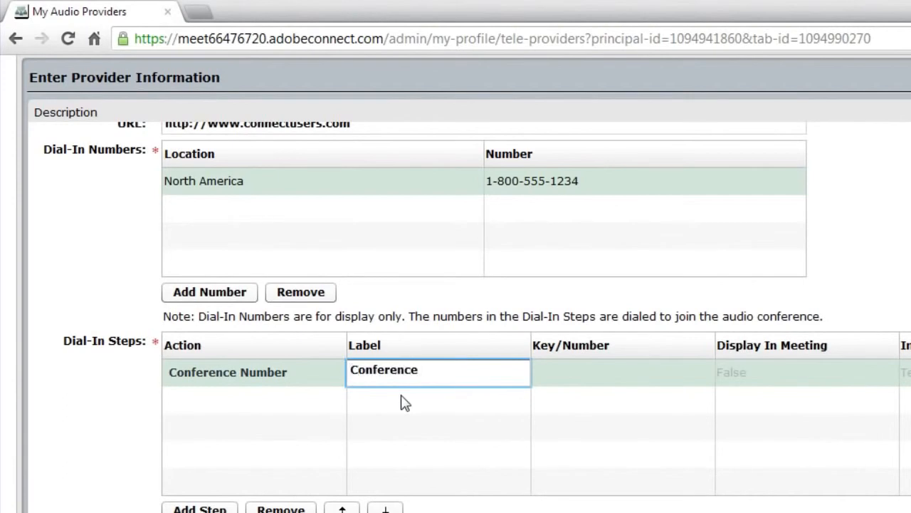
pyautogui.write(' Number')
pyautogui.press('Tab')
pyautogui.write('1-800-')
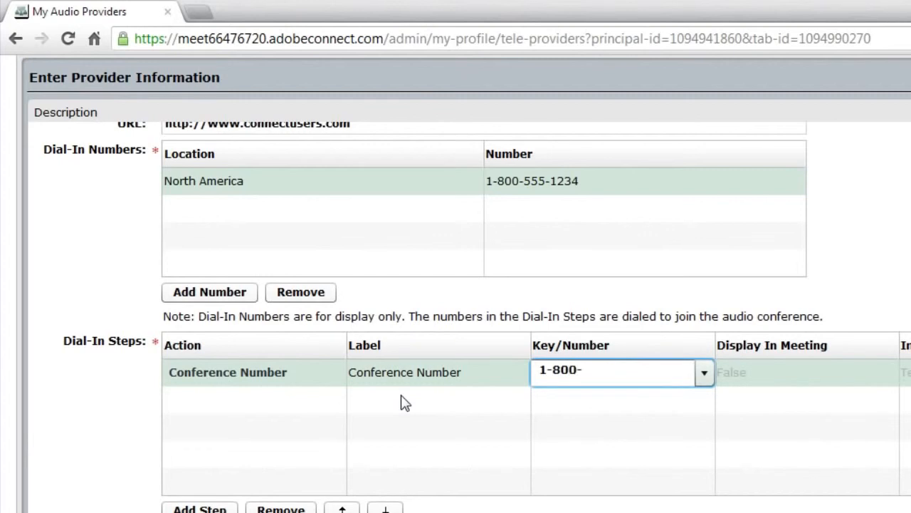
pyautogui.write('555-1234')
pyautogui.press('Tab')
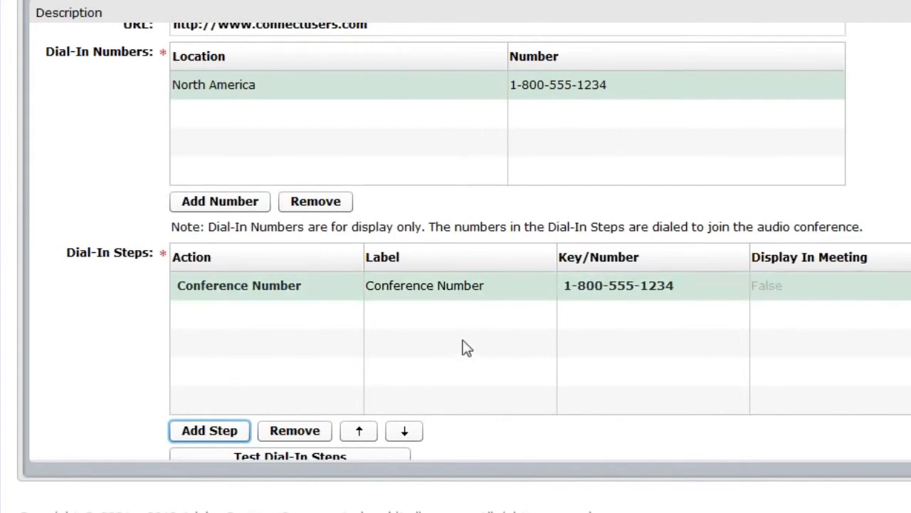
# Add a Delay (ms) dial-in step labelled '3 second delay' with a 3000 value.
pyautogui.click(214, 431)
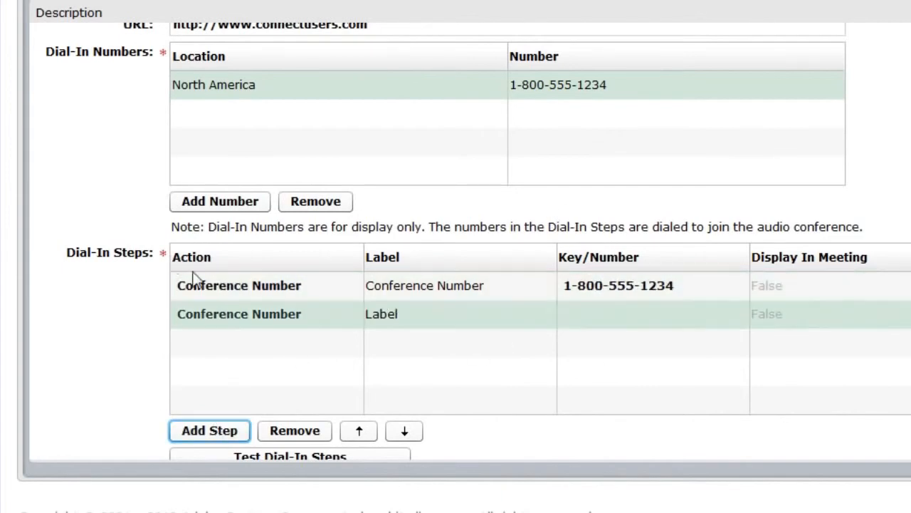
pyautogui.click(194, 314)
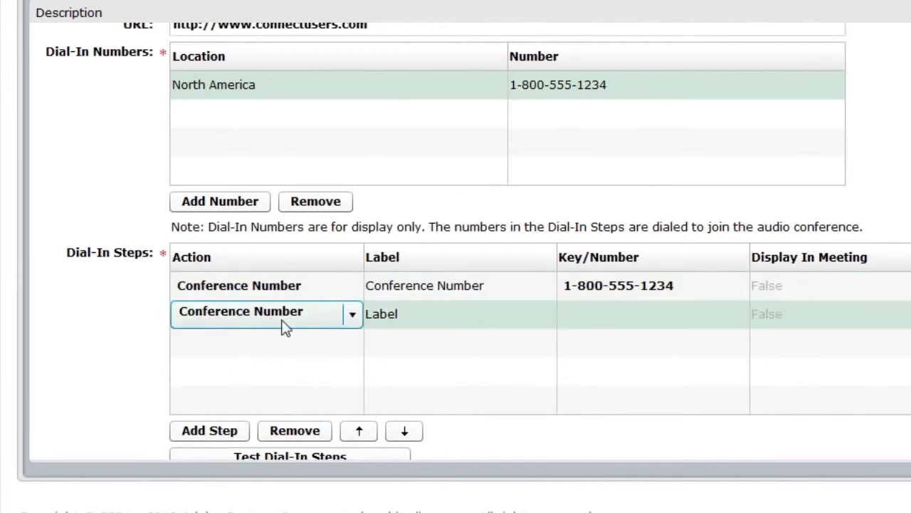
pyautogui.click(350, 315)
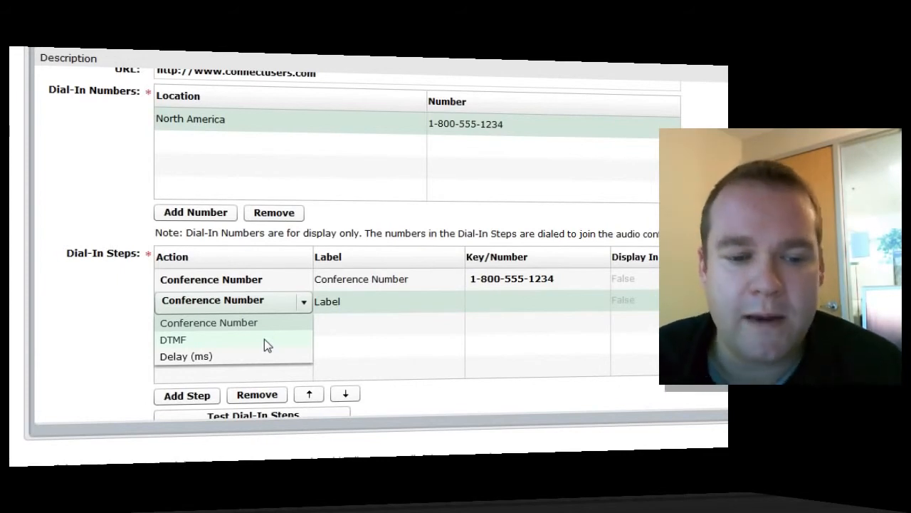
pyautogui.click(264, 339)
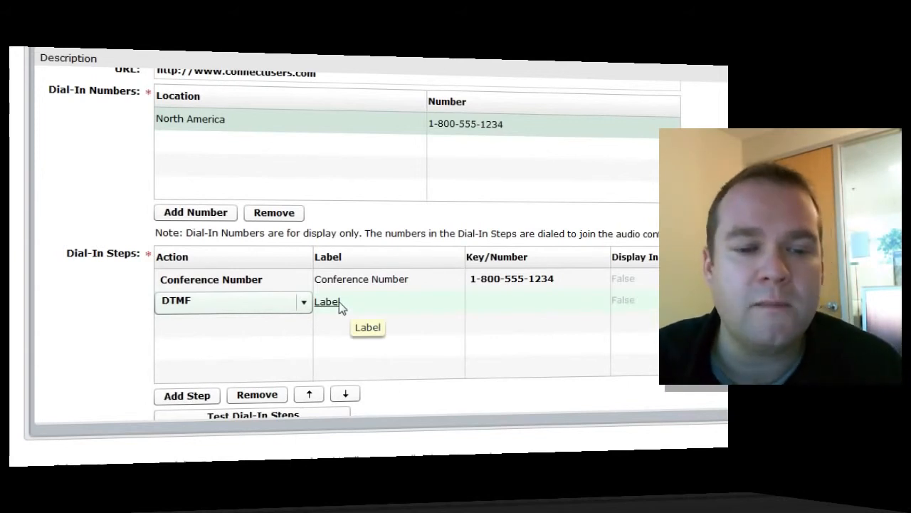
pyautogui.click(303, 303)
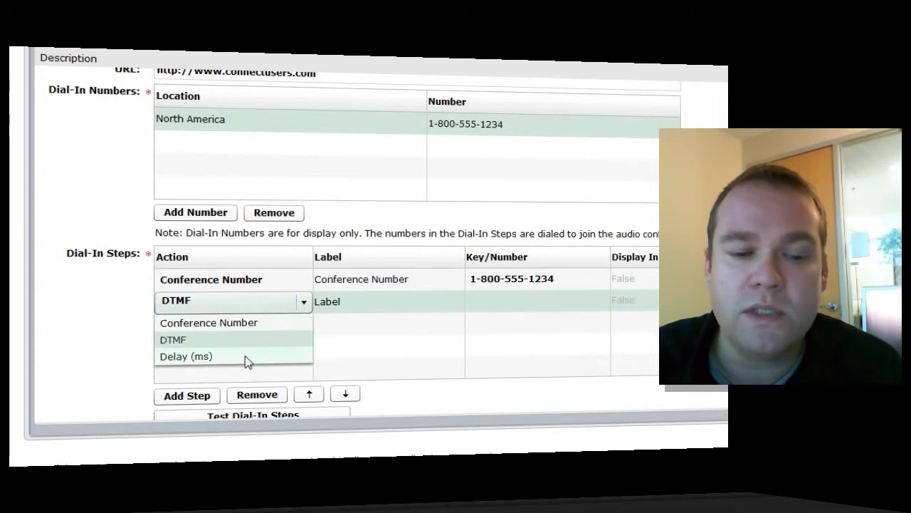
pyautogui.click(245, 356)
pyautogui.click(347, 302)
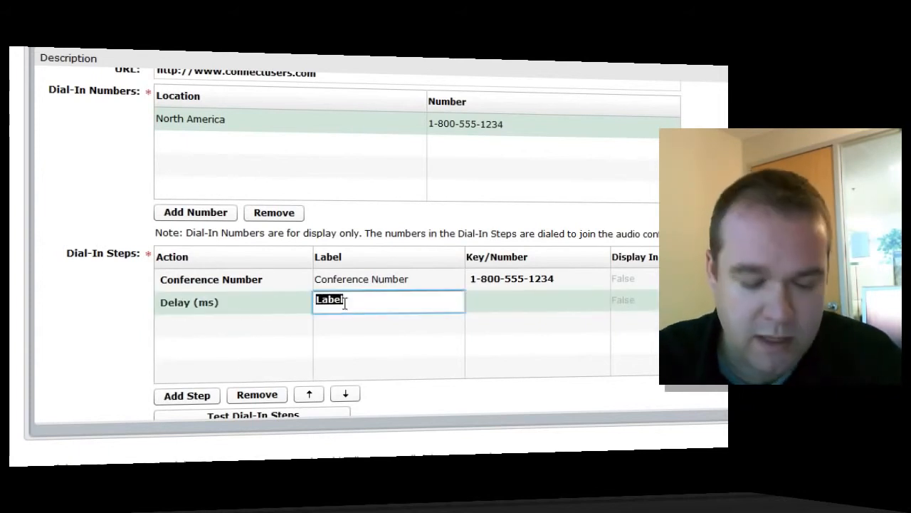
pyautogui.write('3 second delay')
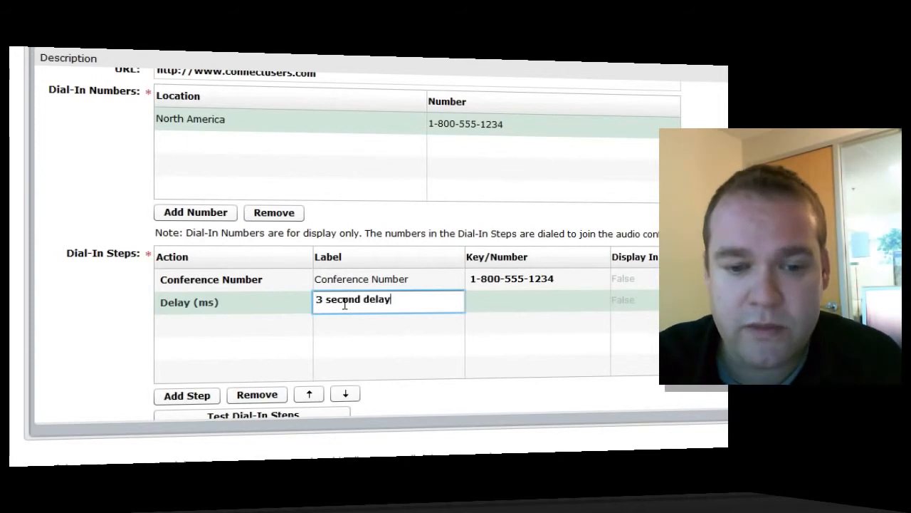
pyautogui.click(537, 301)
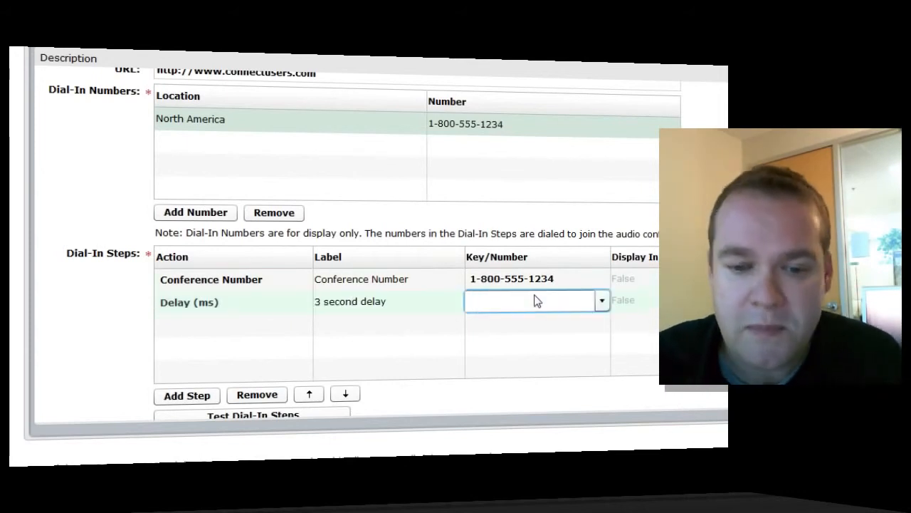
pyautogui.write('3')
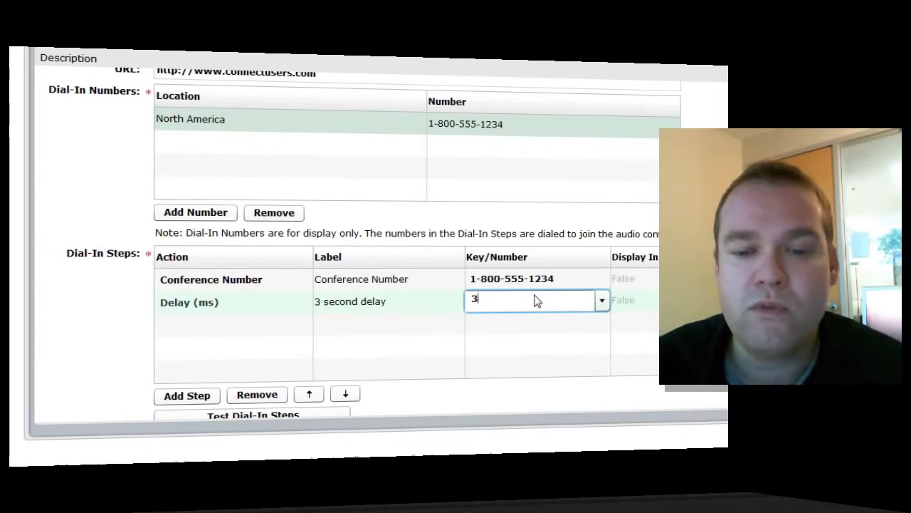
pyautogui.write('000')
pyautogui.press('Return')
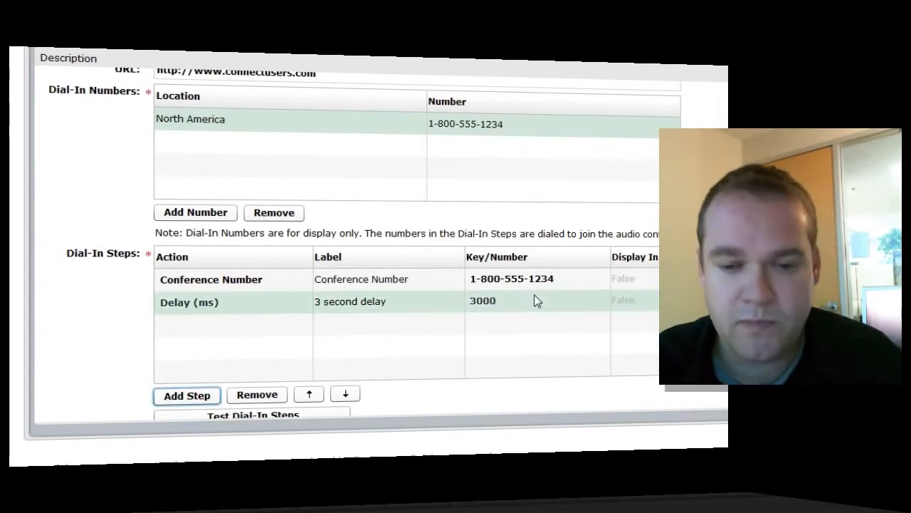
# Add a DTMF step labelled 'Conference Code' whose value is Defined By Host.
pyautogui.click(189, 396)
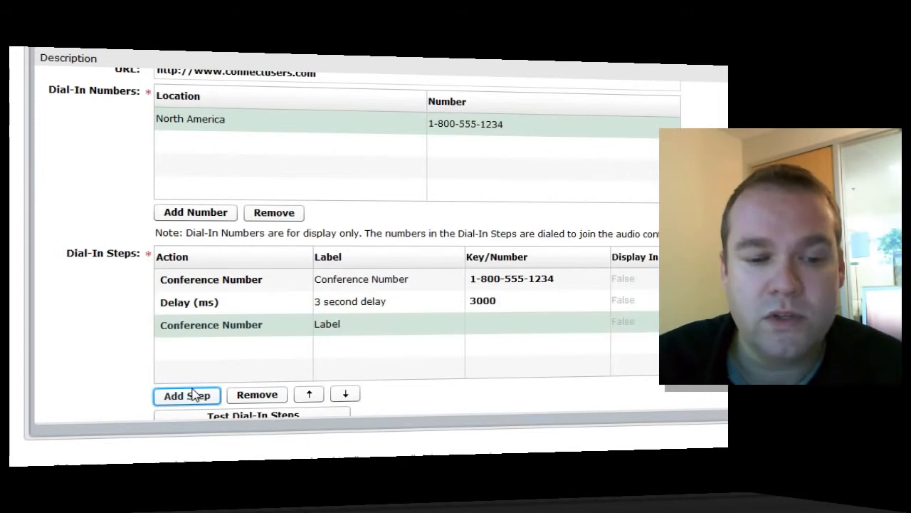
pyautogui.click(221, 326)
pyautogui.click(262, 332)
pyautogui.click(193, 365)
pyautogui.click(338, 326)
pyautogui.write('Conference Code')
pyautogui.press('Tab')
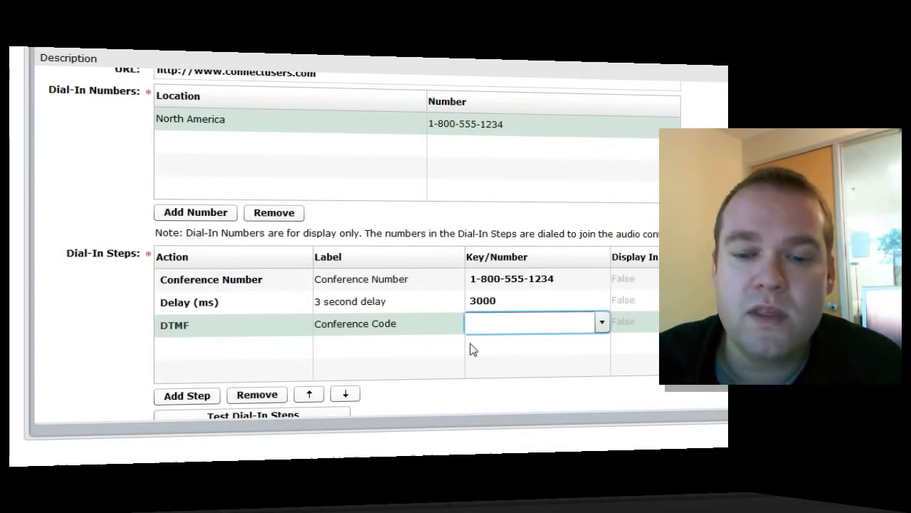
pyautogui.click(601, 322)
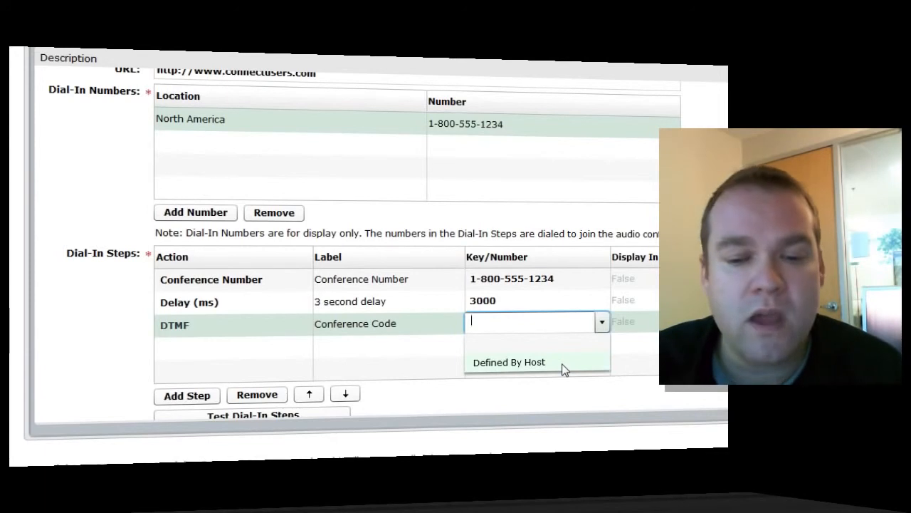
pyautogui.click(562, 368)
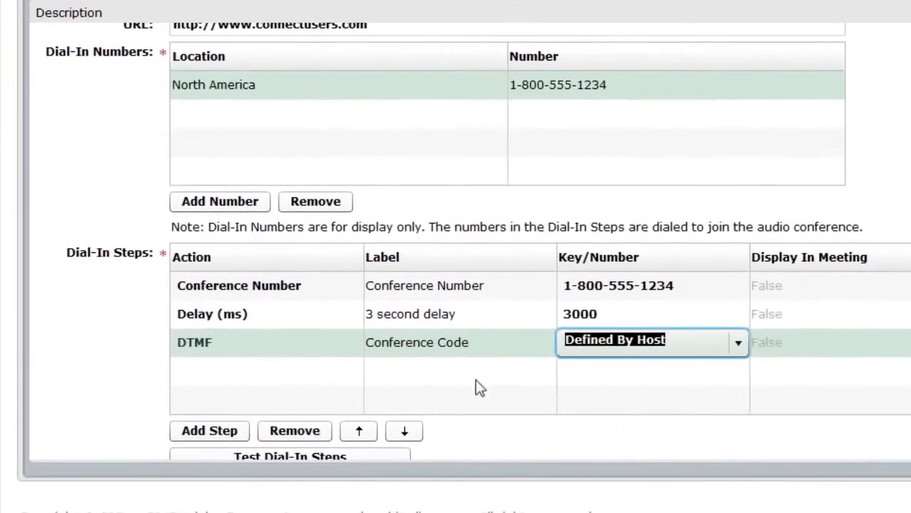
pyautogui.click(233, 431)
# Add a DTMF step labelled 'Pound Symbol' that sends #.
pyautogui.click(223, 432)
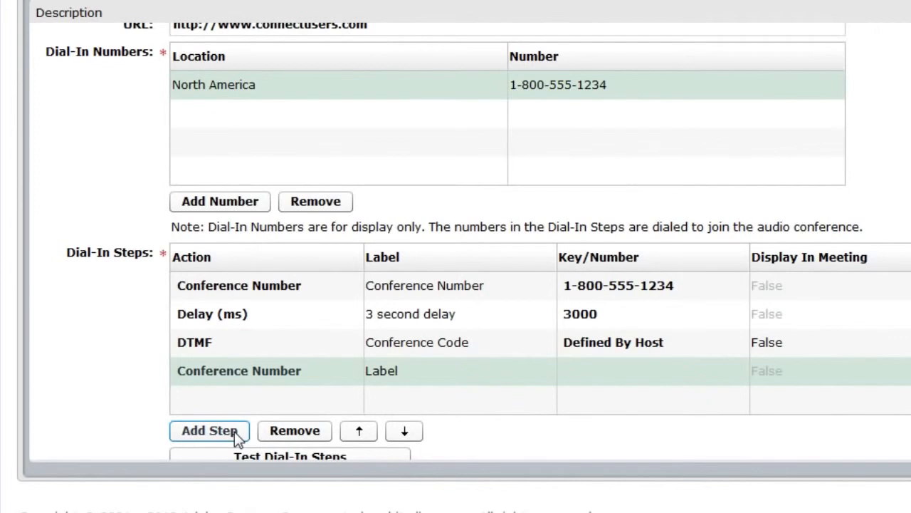
pyautogui.click(229, 374)
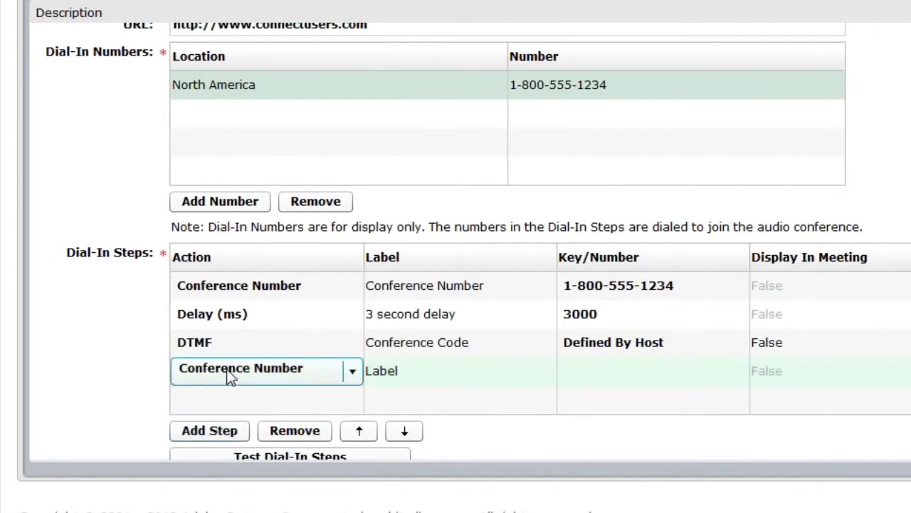
pyautogui.click(228, 372)
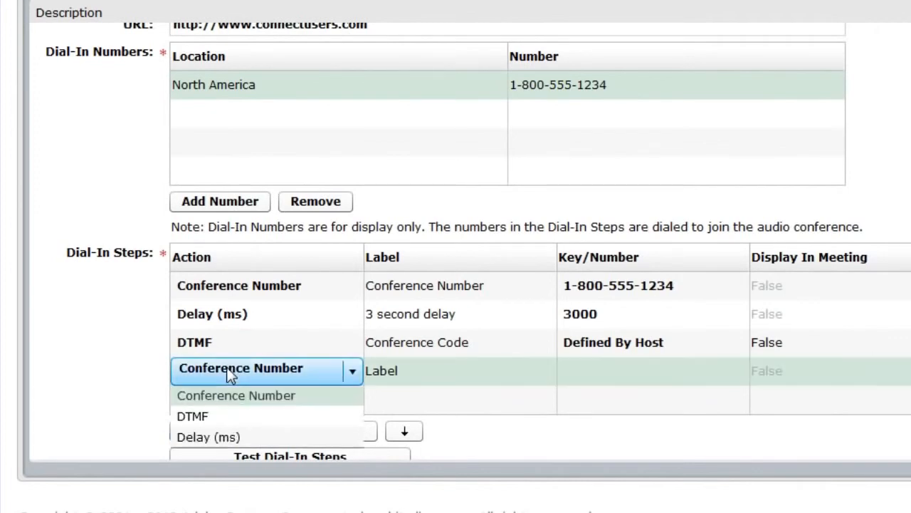
pyautogui.click(237, 419)
pyautogui.click(425, 383)
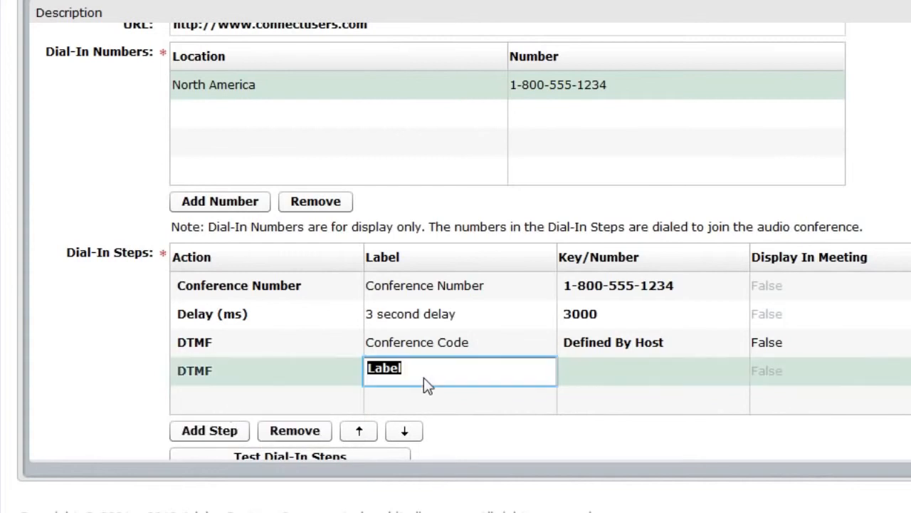
pyautogui.write('Pound Symb')
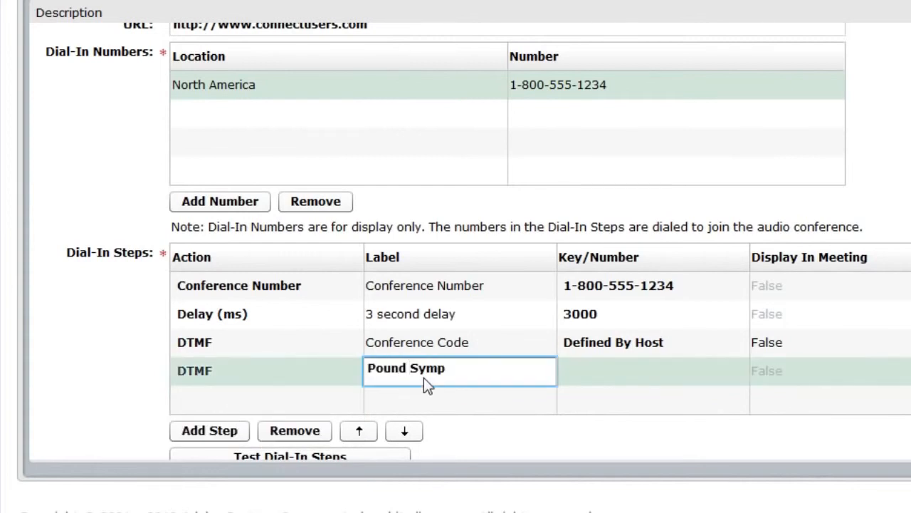
pyautogui.write('ol')
pyautogui.press('Tab')
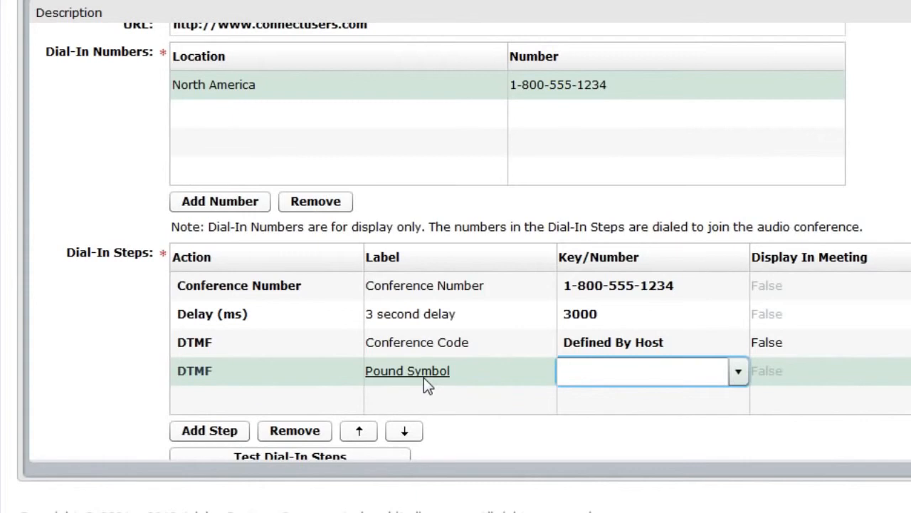
pyautogui.write('#')
pyautogui.press('Tab')
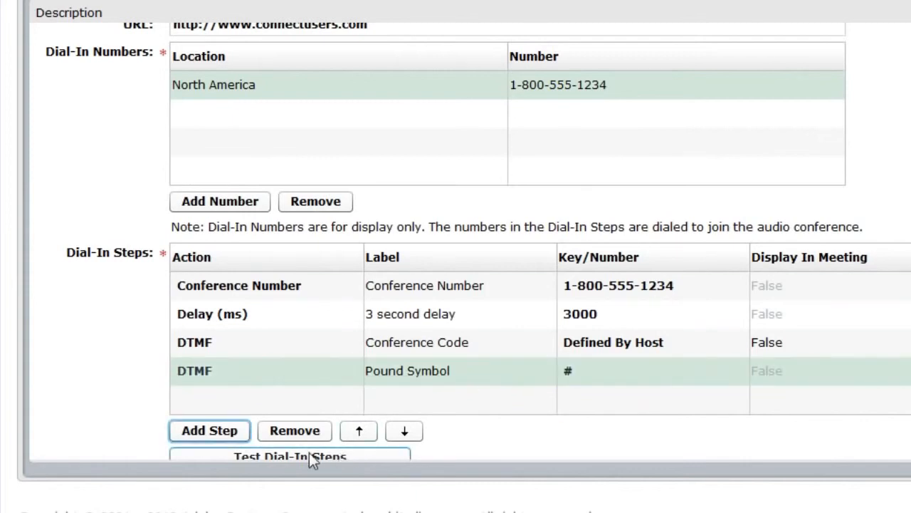
pyautogui.scroll(-1, 533, 439)
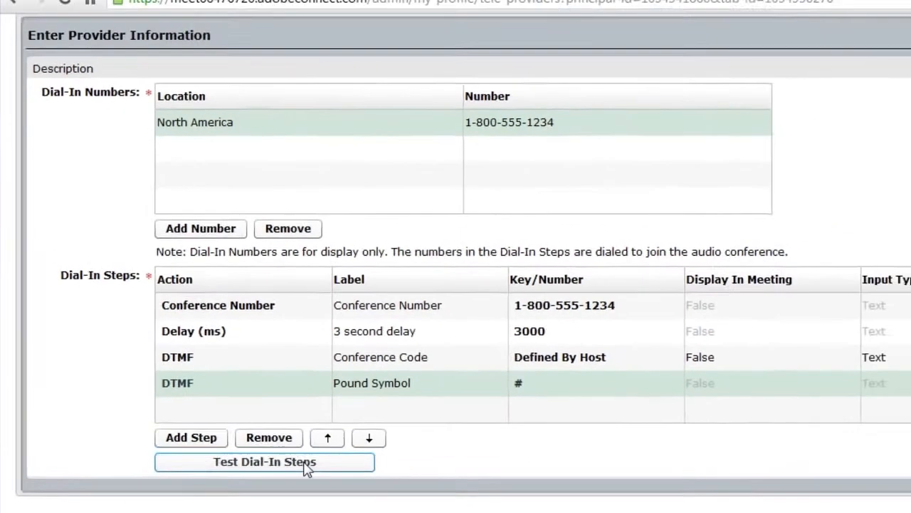
pyautogui.click(328, 444)
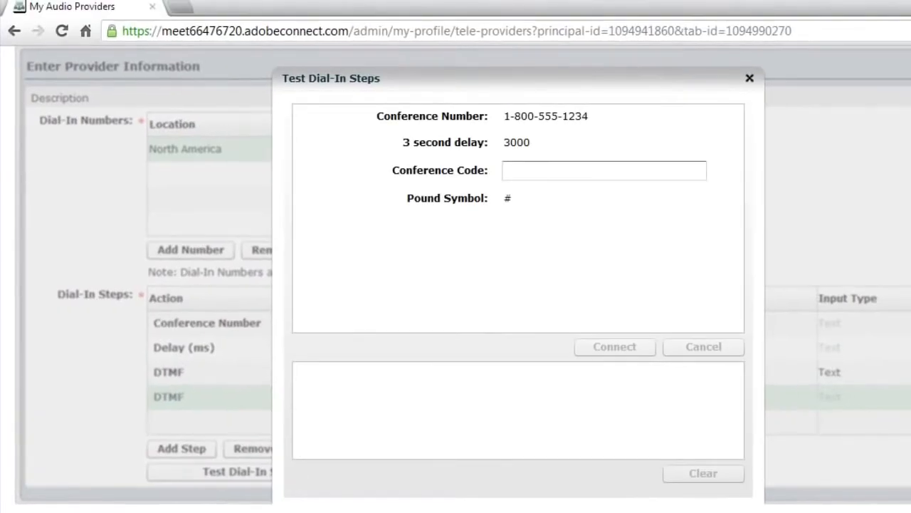
pyautogui.click(522, 171)
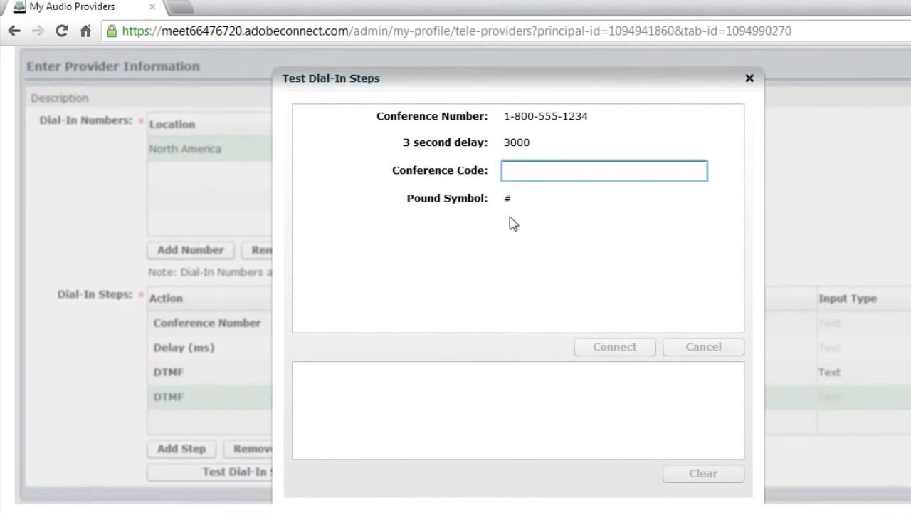
pyautogui.write('23432432')
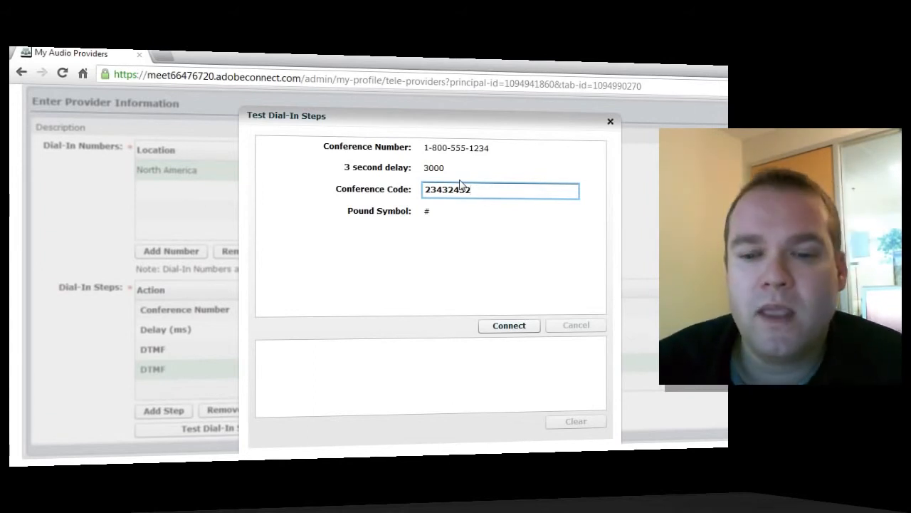
pyautogui.click(610, 121)
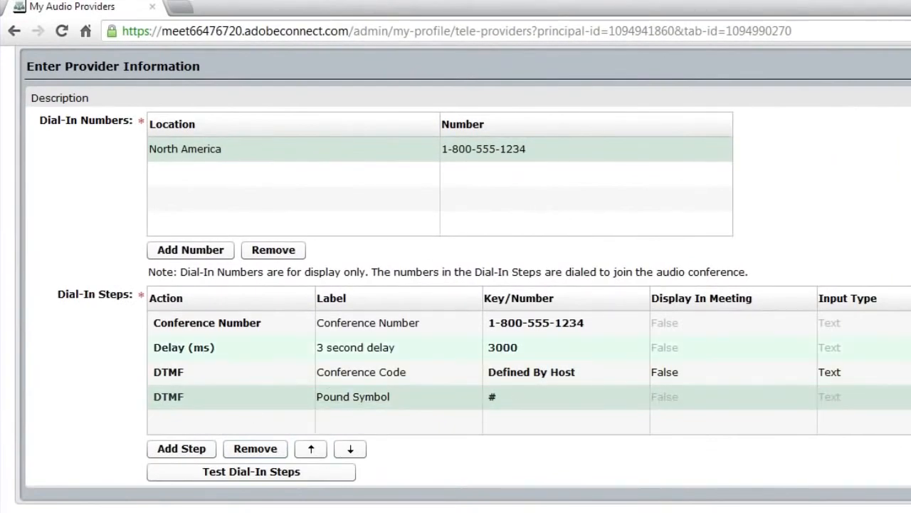
# Save My Audio Provider and go to the empty My Audio Profiles page.
pyautogui.scroll(1, 456, 285)
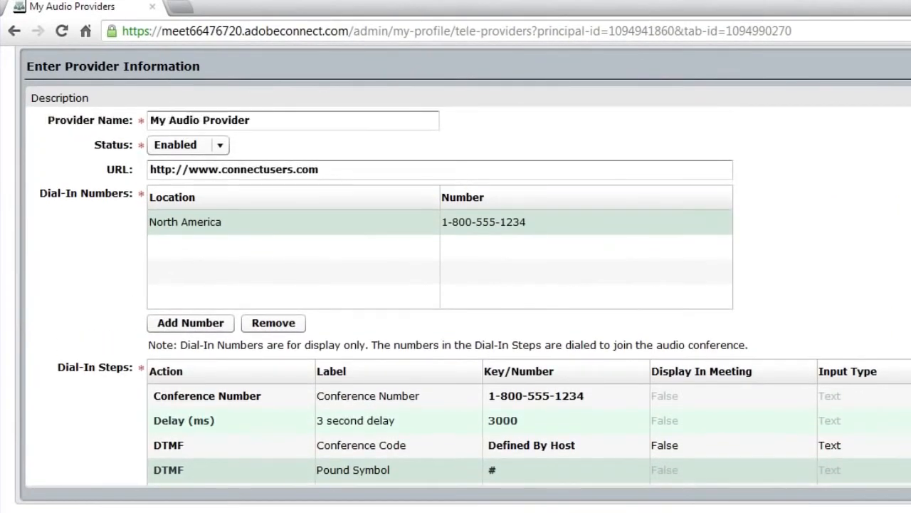
pyautogui.scroll(2, 819, 142)
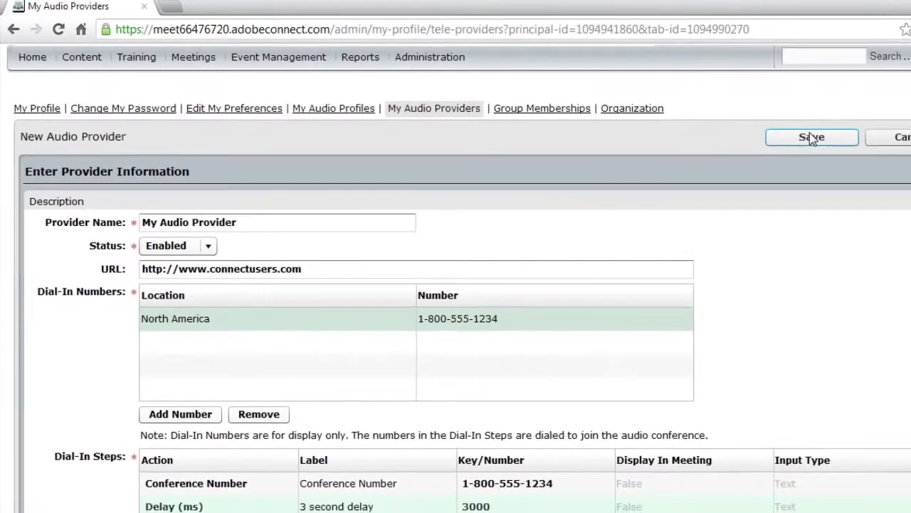
pyautogui.click(818, 140)
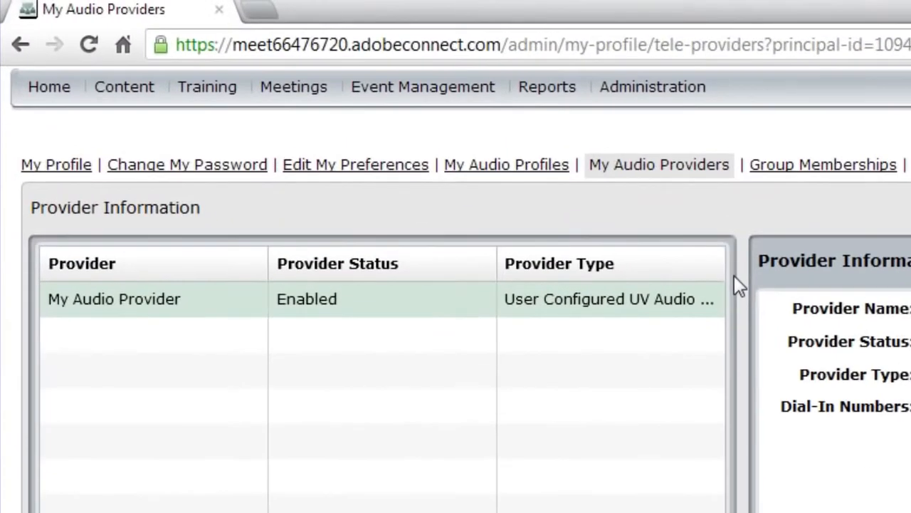
pyautogui.click(539, 168)
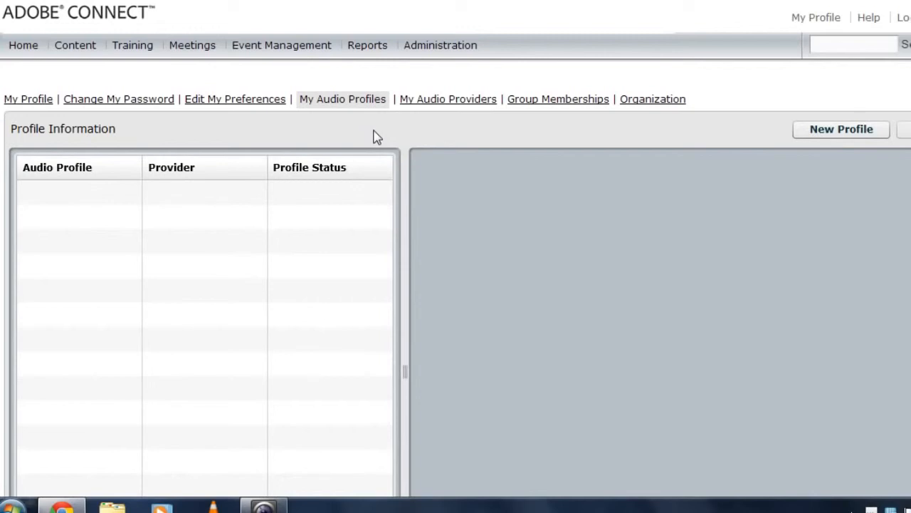
# Start a new audio profile on My Audio Provider, name it, and enter conference code 53535353.
pyautogui.click(833, 136)
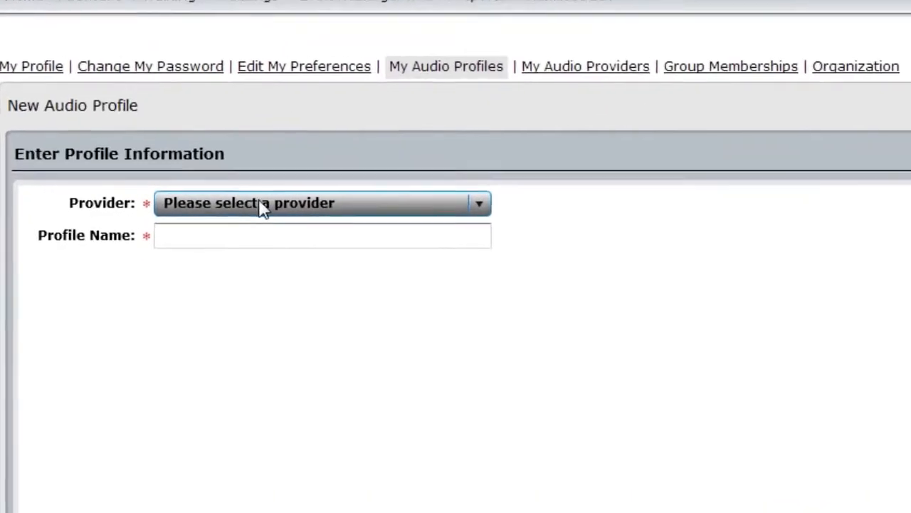
pyautogui.click(264, 205)
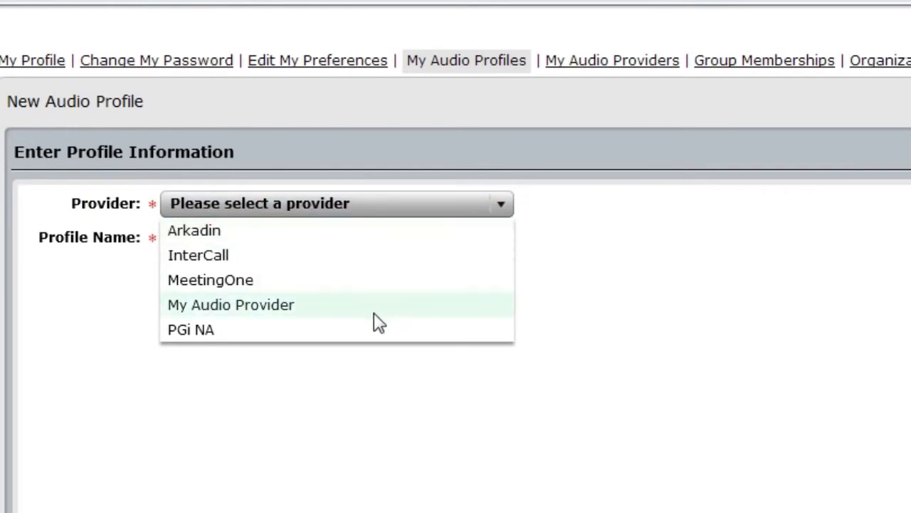
pyautogui.click(322, 311)
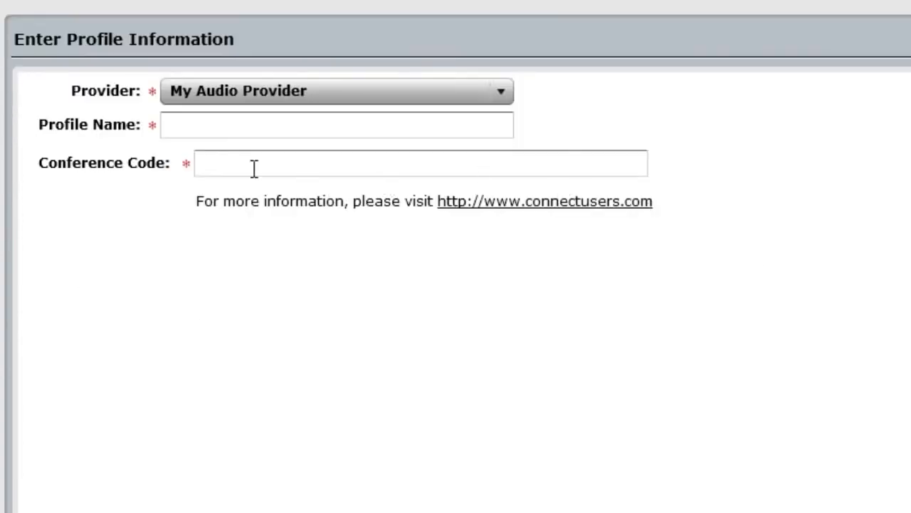
pyautogui.click(241, 242)
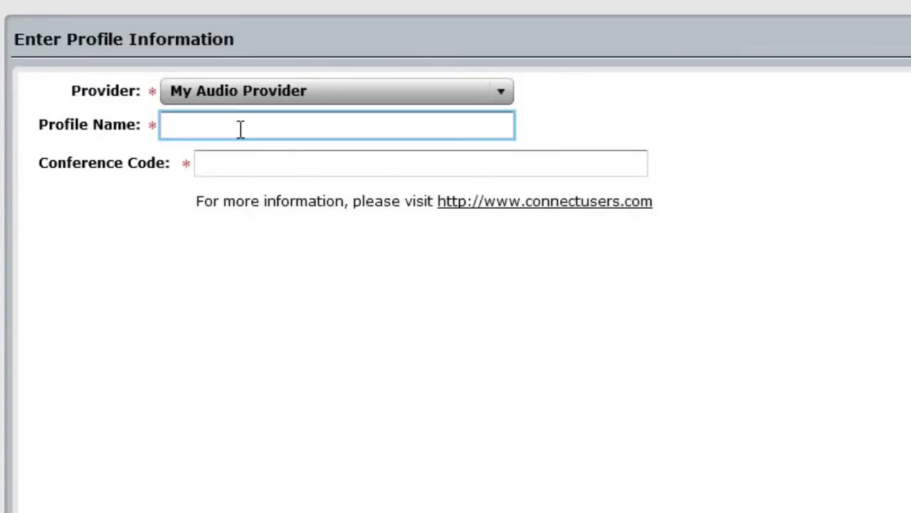
pyautogui.write("Alistair's Audio P")
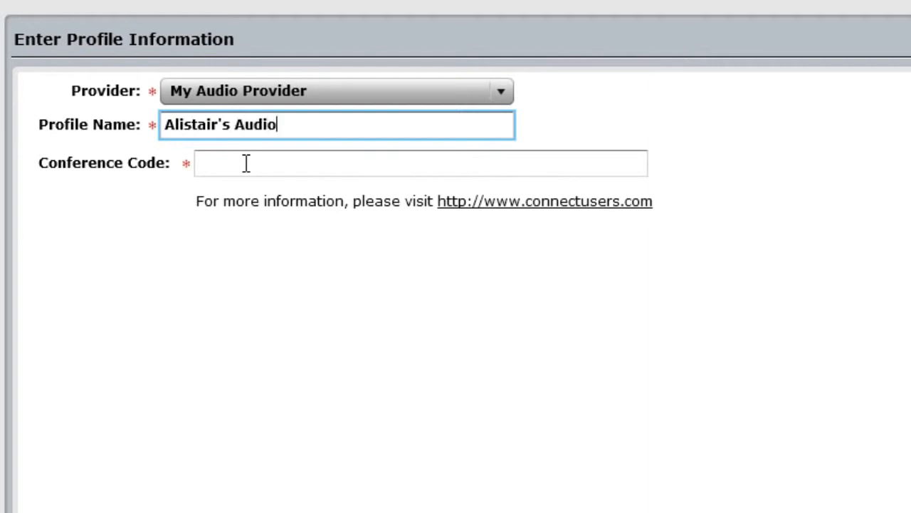
pyautogui.write('rofile')
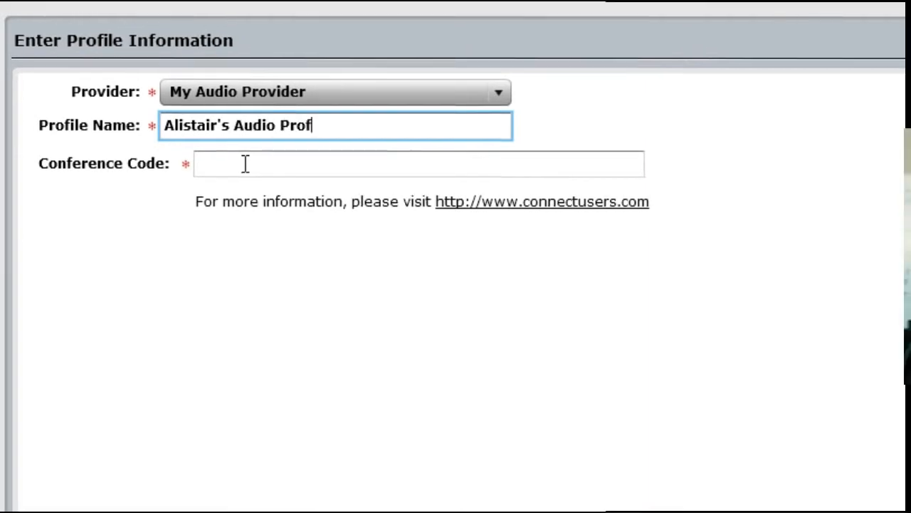
pyautogui.click(245, 163)
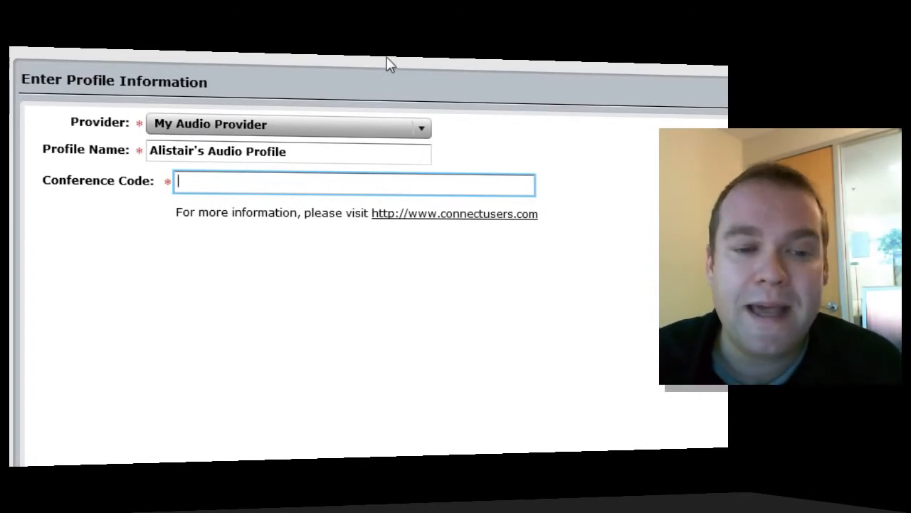
pyautogui.click(201, 146)
pyautogui.doubleClick(200, 147)
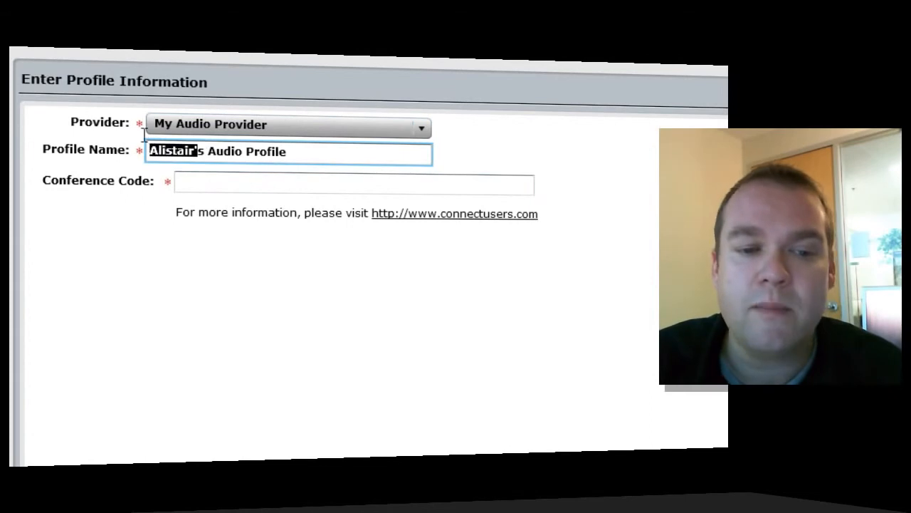
pyautogui.click(238, 179)
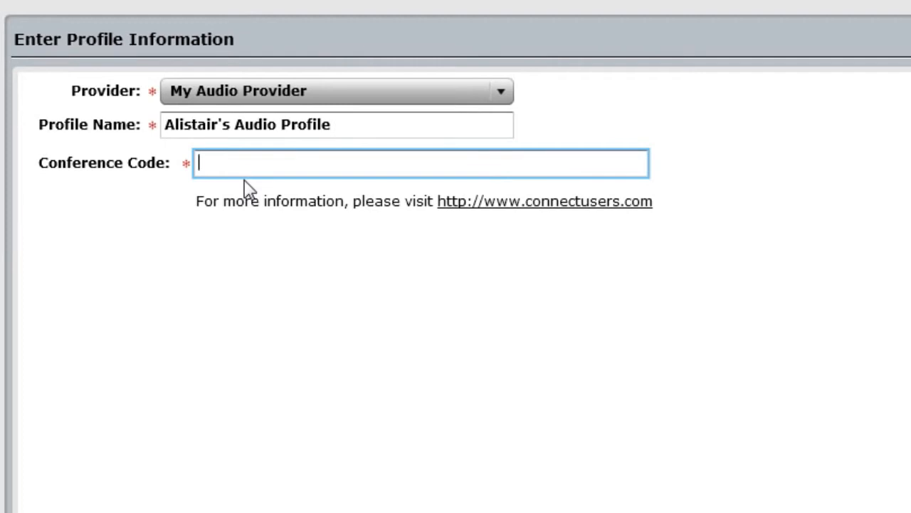
pyautogui.write('53535353')
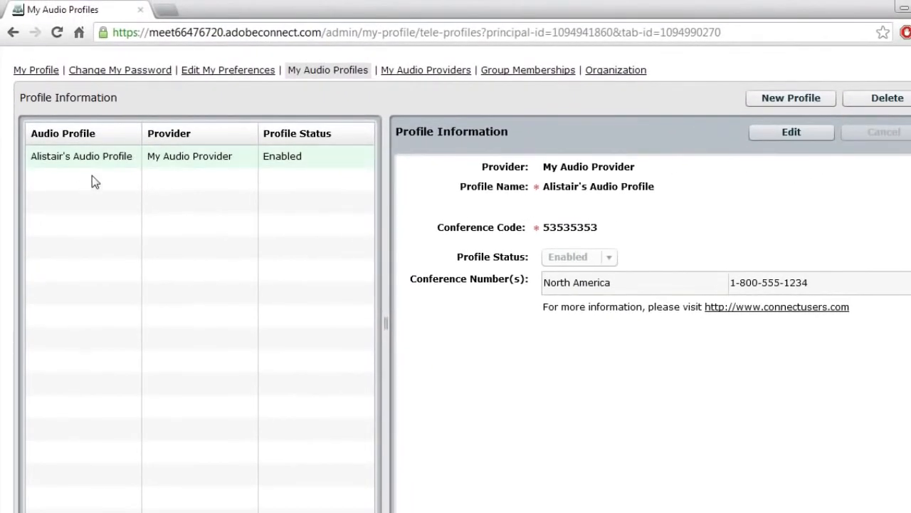
pyautogui.click(213, 152)
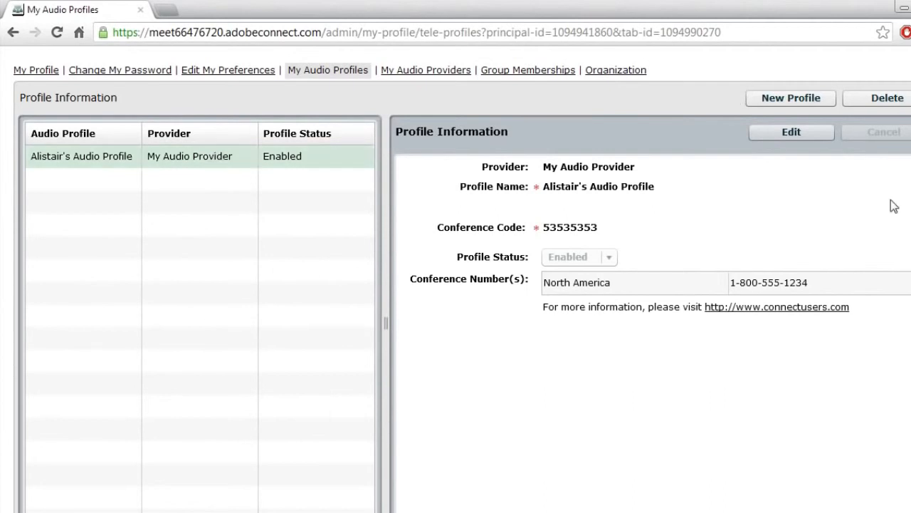
pyautogui.click(811, 98)
pyautogui.click(278, 169)
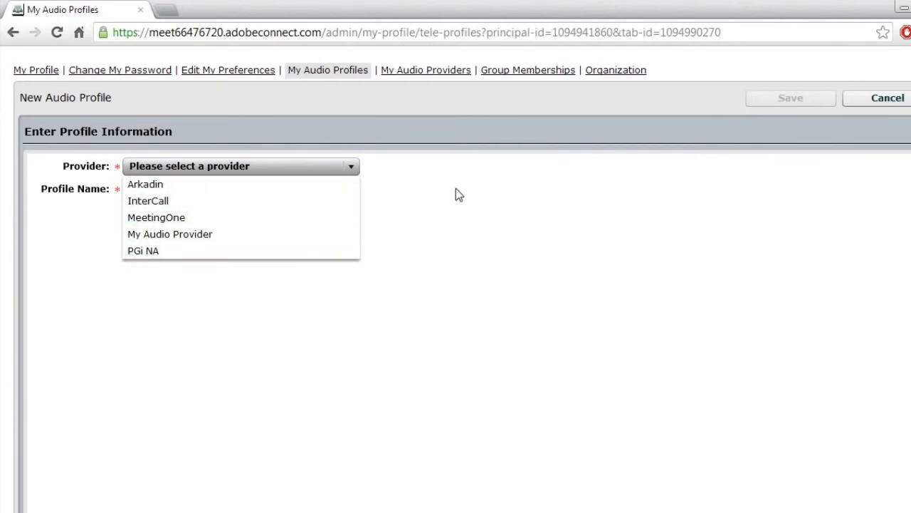
pyautogui.click(587, 239)
pyautogui.click(906, 99)
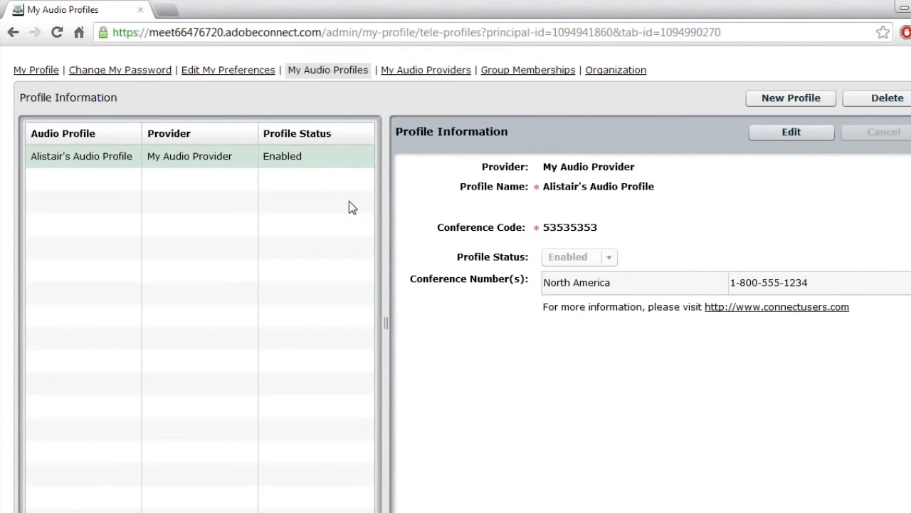
pyautogui.scroll(2, 558, 277)
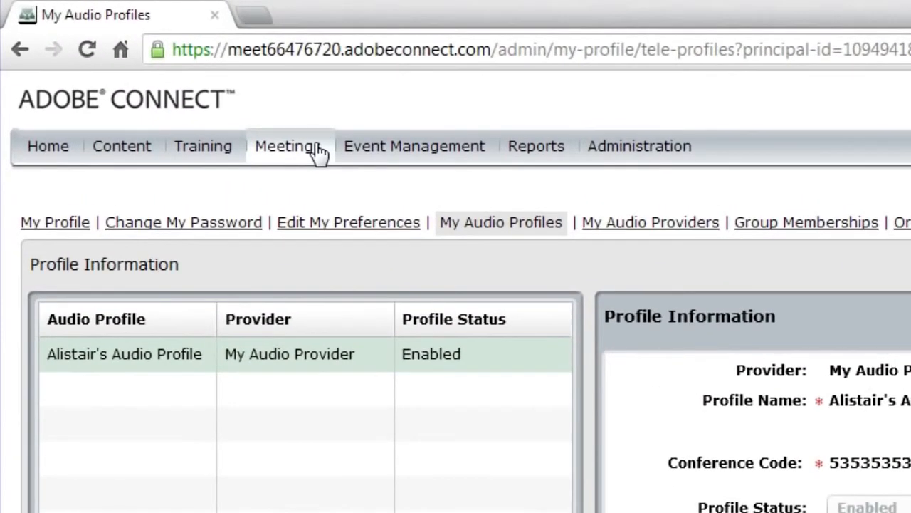
# Open the meeting room's editable information from the Meetings area.
pyautogui.click(305, 160)
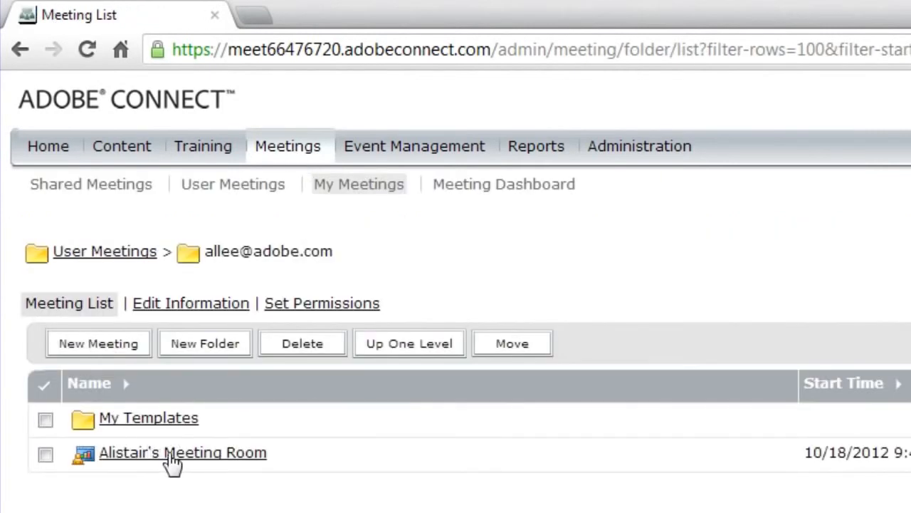
pyautogui.click(173, 456)
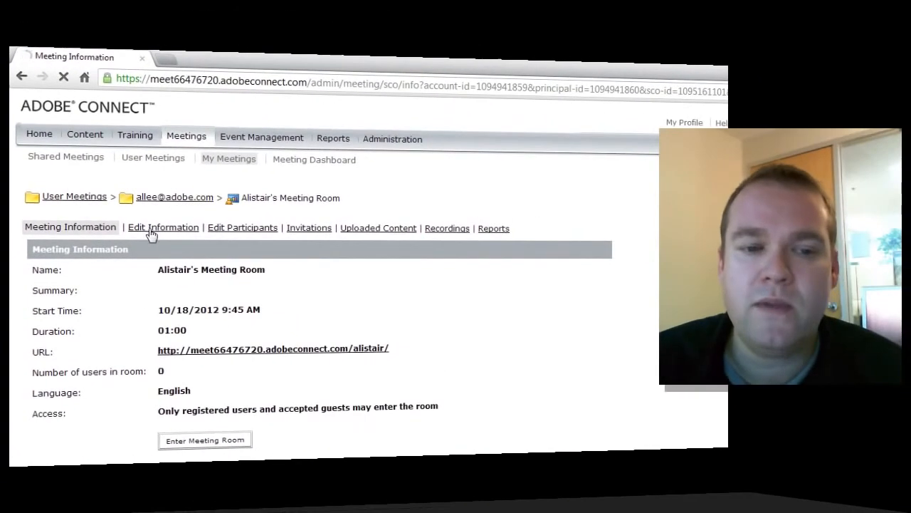
pyautogui.click(181, 220)
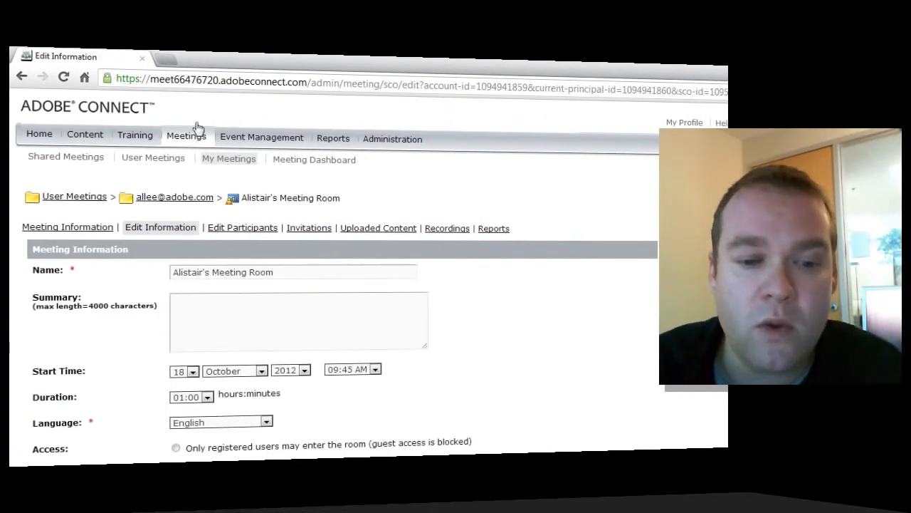
pyautogui.scroll(-3, 566, 306)
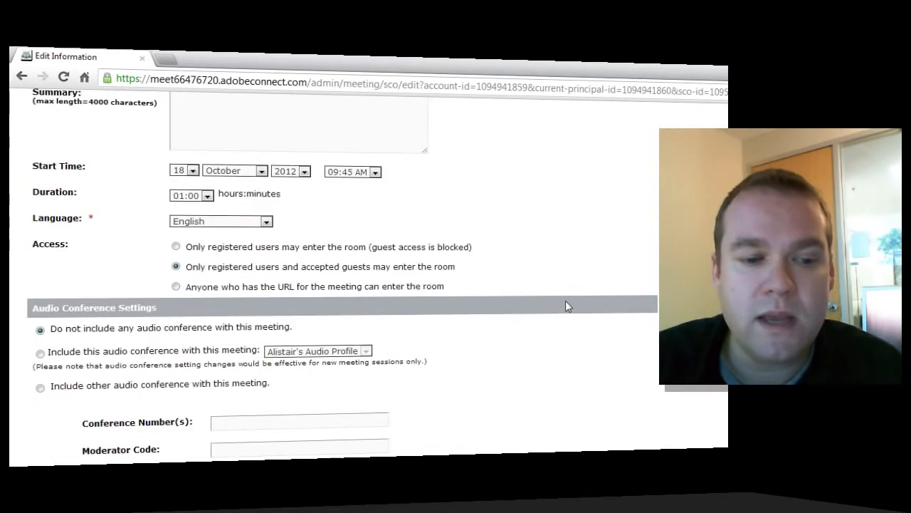
pyautogui.scroll(-1, 566, 307)
# Include this audio conference using the saved audio profile and save the meeting.
pyautogui.moveTo(182, 244); pyautogui.dragTo(36, 245)
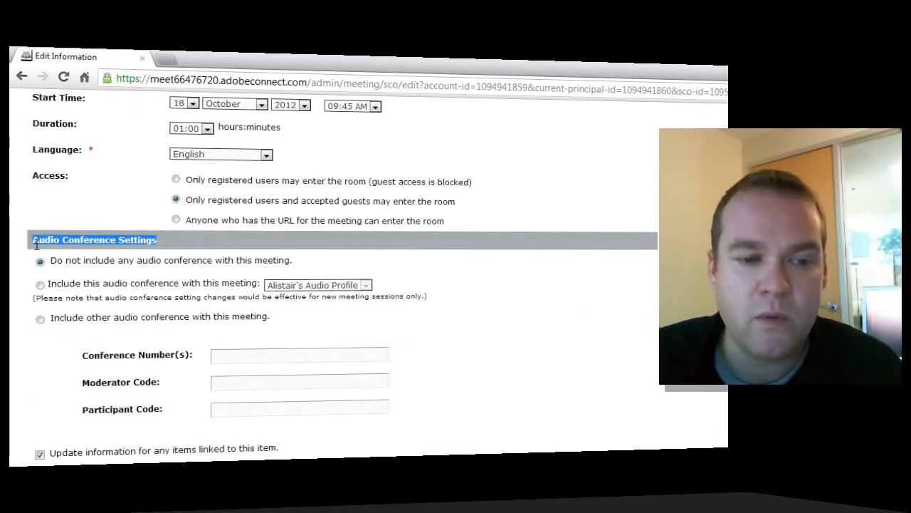
pyautogui.click(448, 267)
pyautogui.scroll(-1, 473, 270)
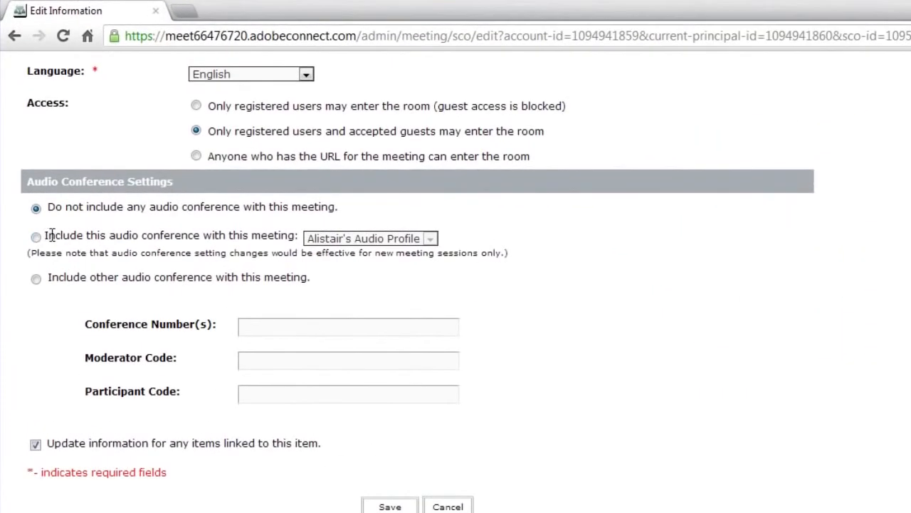
pyautogui.moveTo(50, 240); pyautogui.dragTo(61, 239)
pyautogui.click(36, 237)
pyautogui.click(72, 247)
pyautogui.click(408, 242)
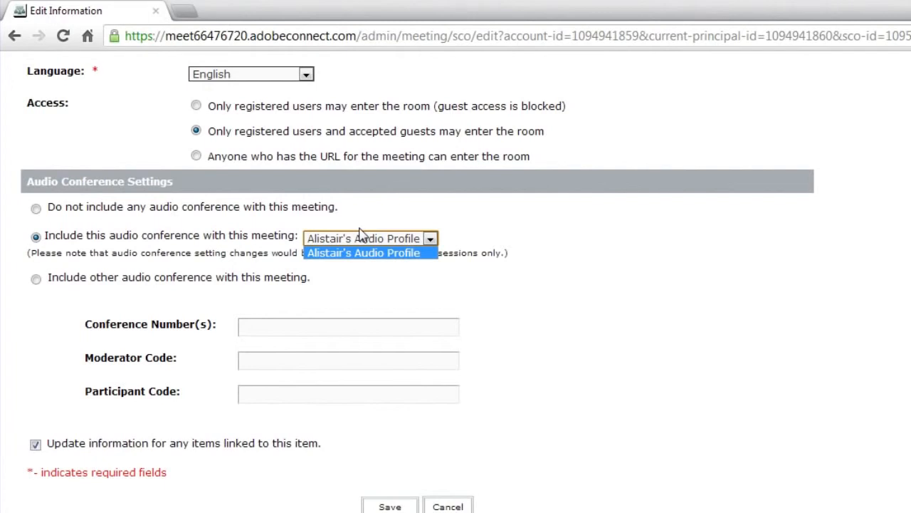
pyautogui.click(400, 253)
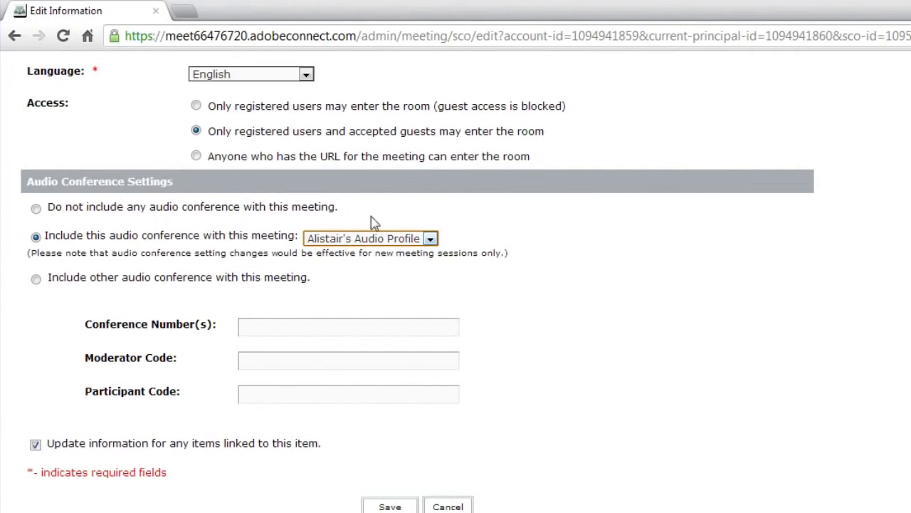
pyautogui.click(385, 507)
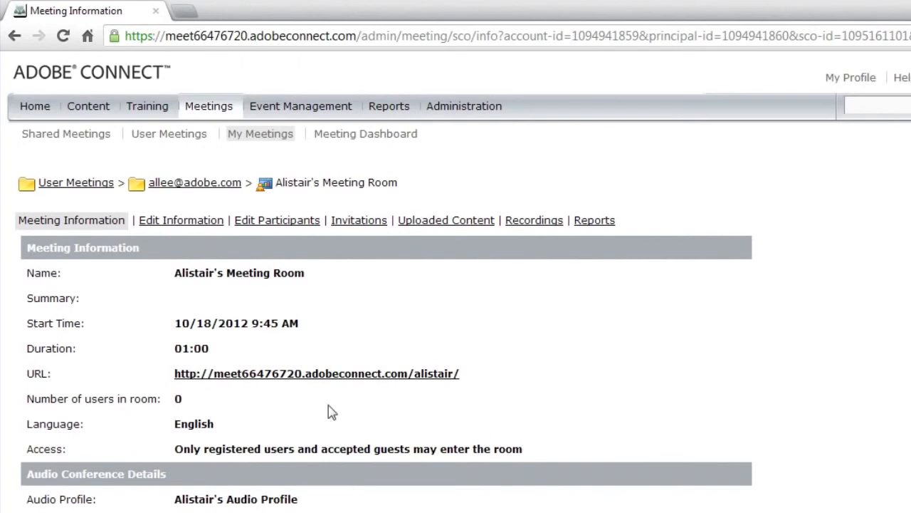
# Launch the meeting room from its URL on the Meeting Information page.
pyautogui.click(379, 376)
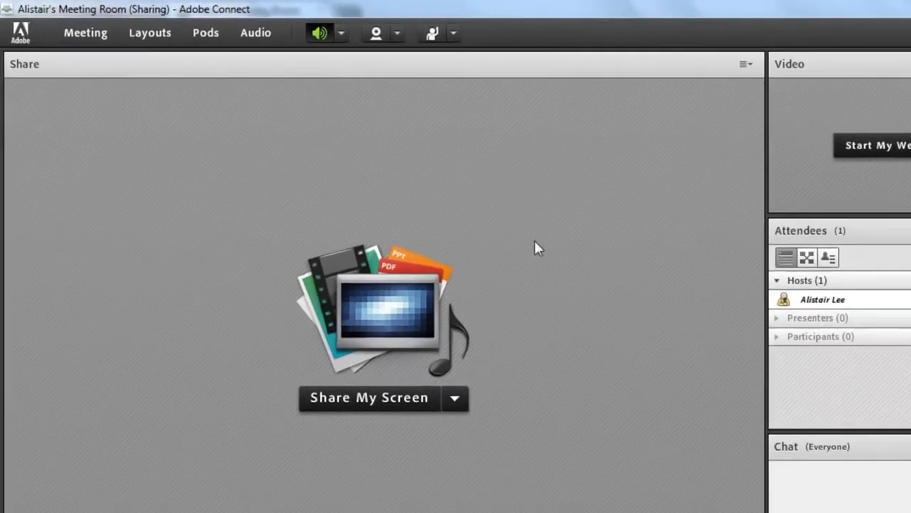
# Start Meeting Audio with Using Computers and Using Phone checked, leaving participant microphone rights off.
pyautogui.click(401, 41)
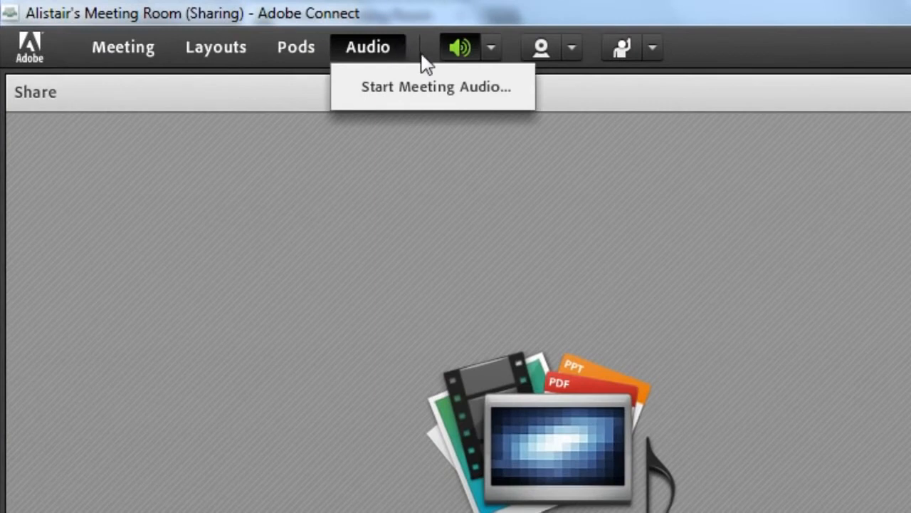
pyautogui.click(456, 89)
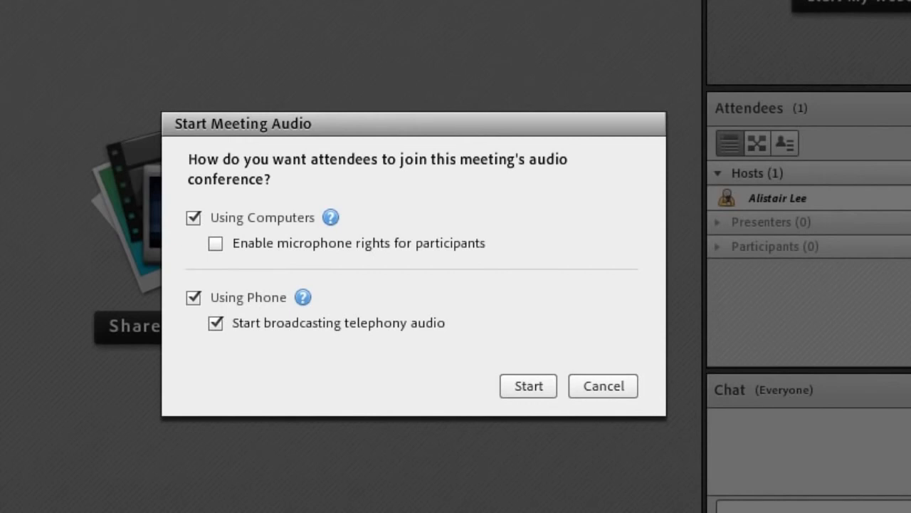
pyautogui.moveTo(356, 118); pyautogui.dragTo(258, 54)
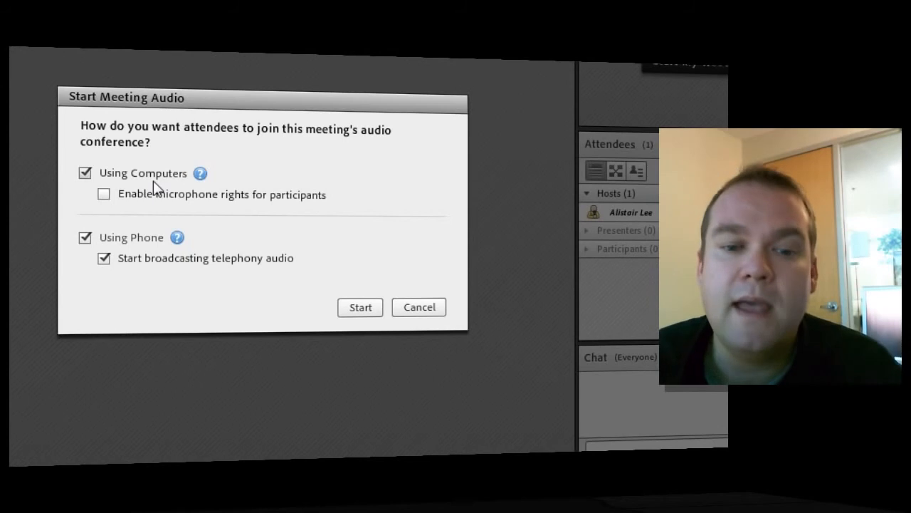
pyautogui.click(105, 195)
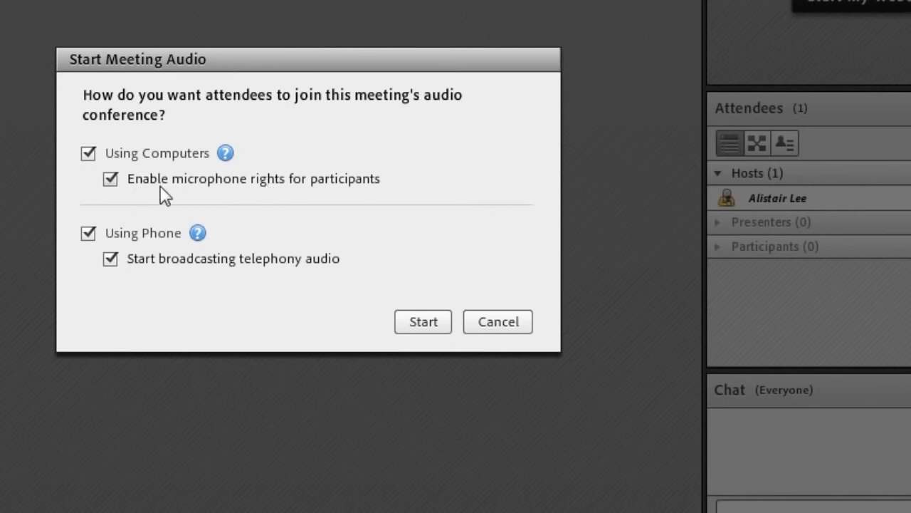
pyautogui.click(111, 180)
pyautogui.click(117, 151)
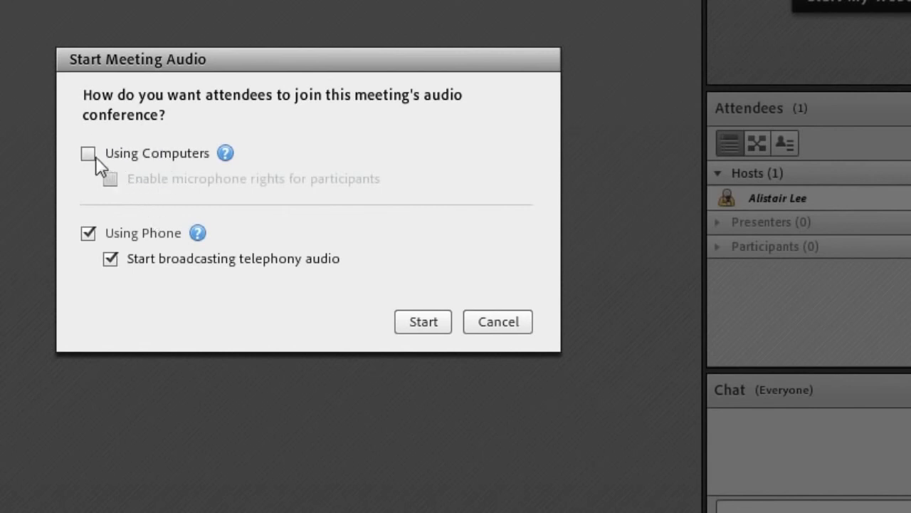
pyautogui.click(88, 154)
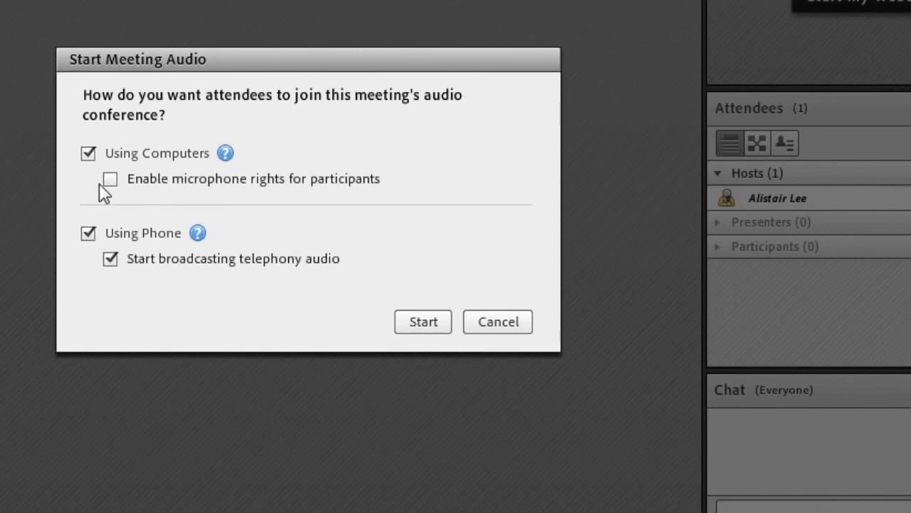
pyautogui.click(87, 236)
pyautogui.click(87, 233)
pyautogui.click(435, 324)
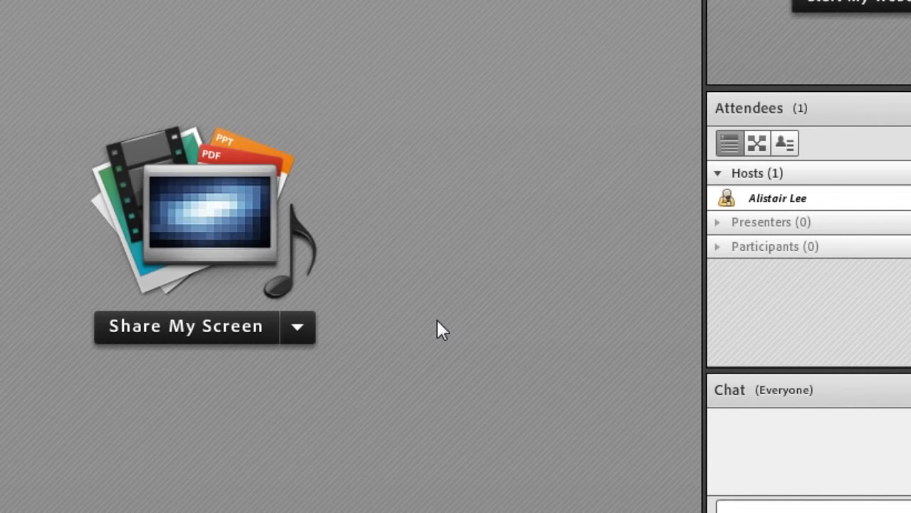